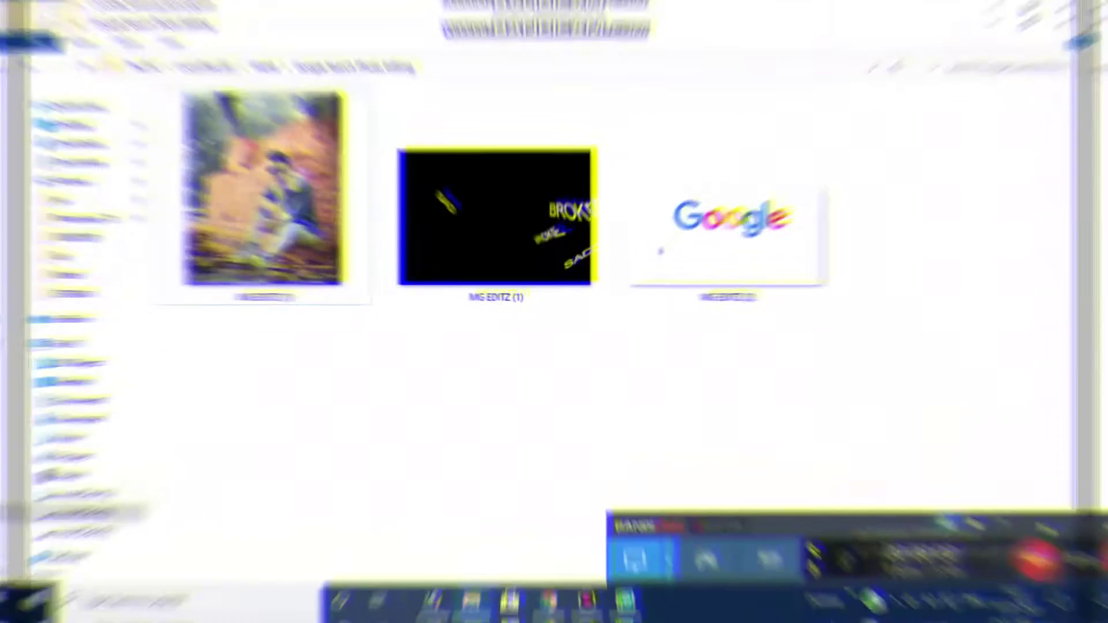
Step: Preview MG EDITZ (1) and the Google graphic, then drag MG EDITZ (1).jpg into Photoshop
double_click(331, 224)
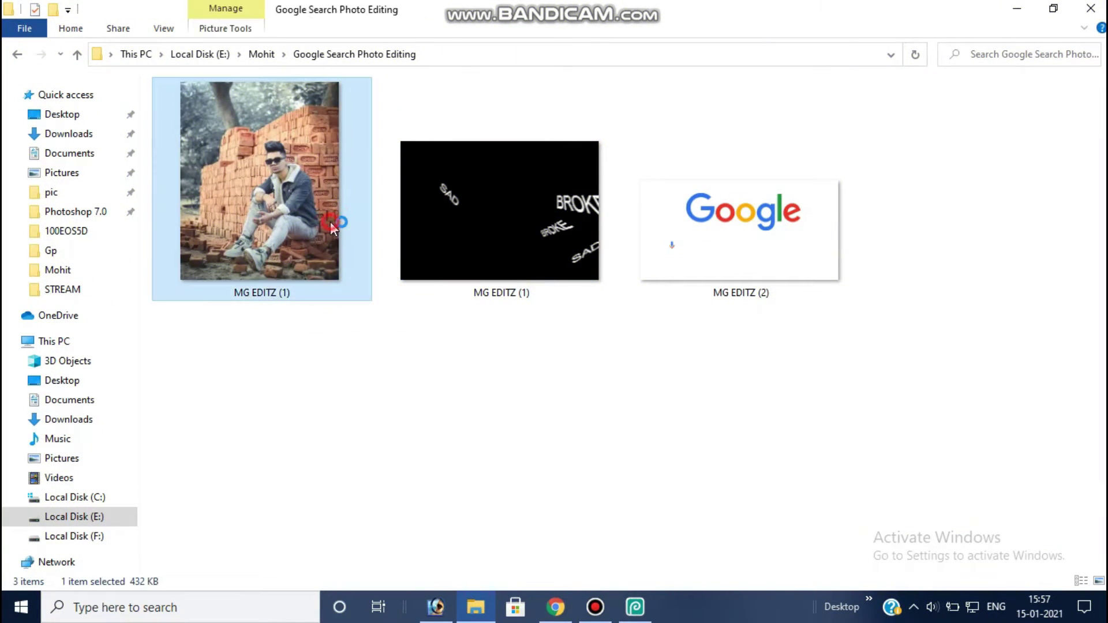
key("Right")
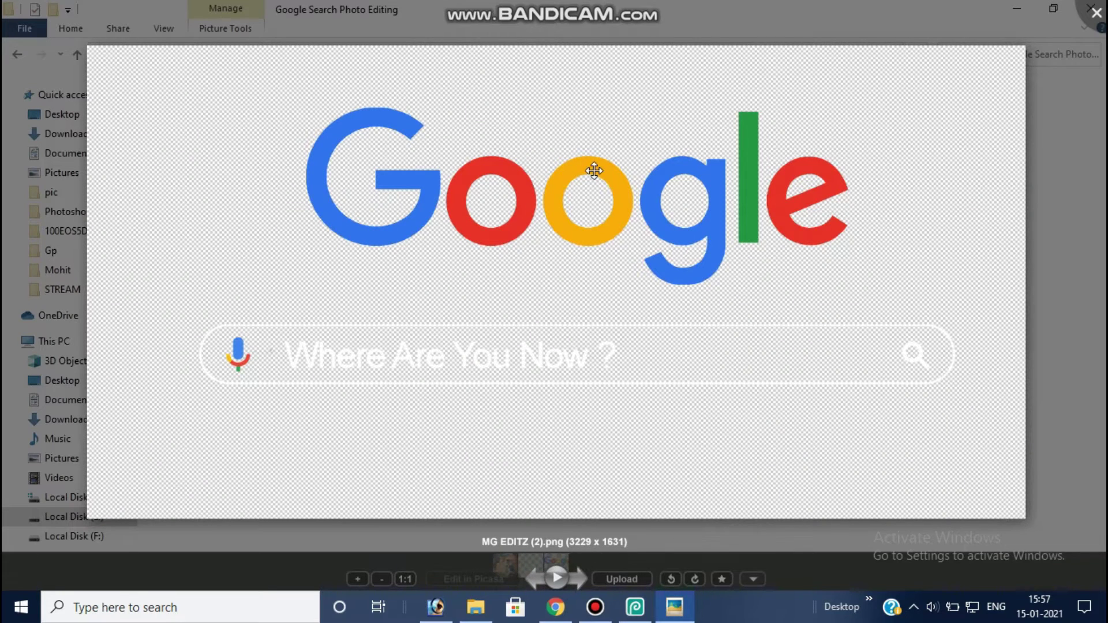
key("Escape")
left_click(383, 342)
mouse_move(306, 197)
left_mouse_down()
mouse_move(459, 454)
mouse_move(469, 617)
mouse_move(524, 296)
left_mouse_up()
Step: Open both PNG graphics, the Google search bar and the text overlay, in Photoshop
left_click(322, 80)
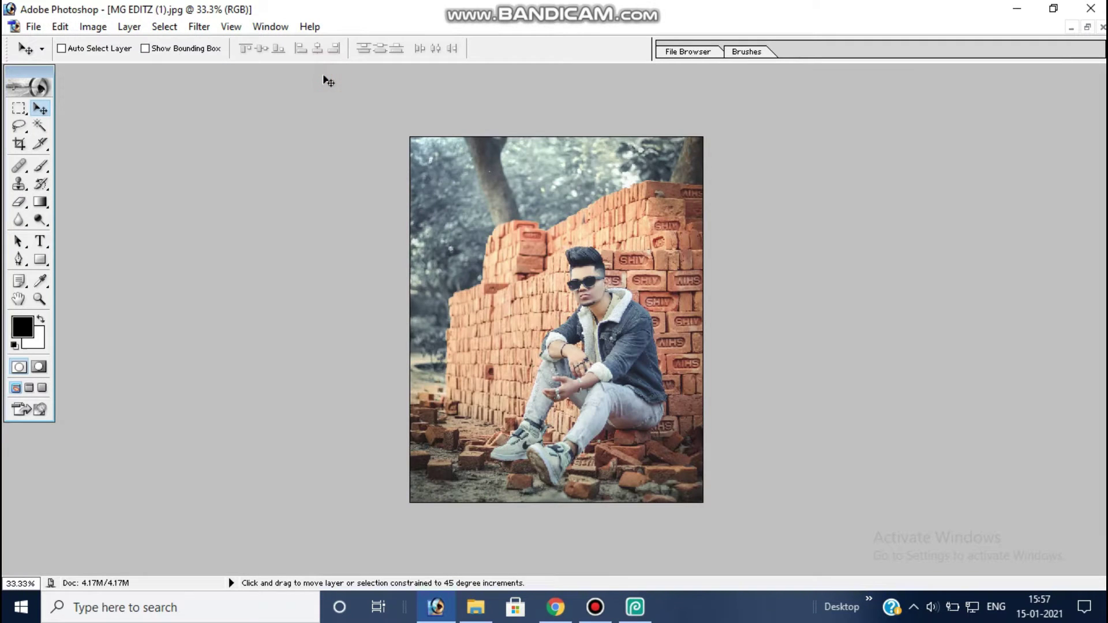
key("ctrl+shift+l")
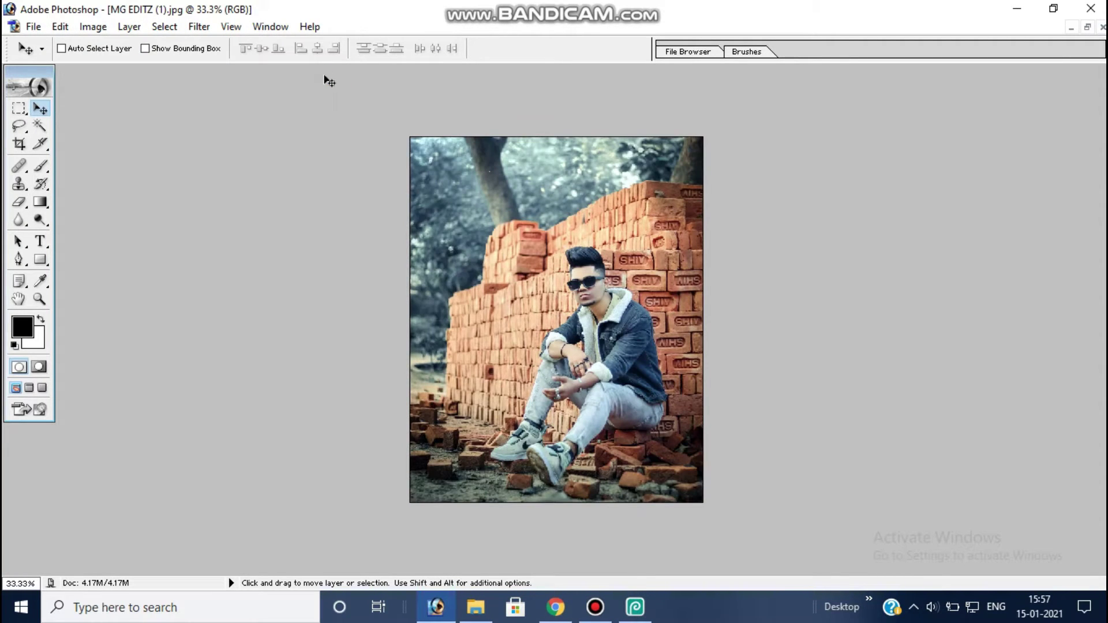
left_click(1088, 28)
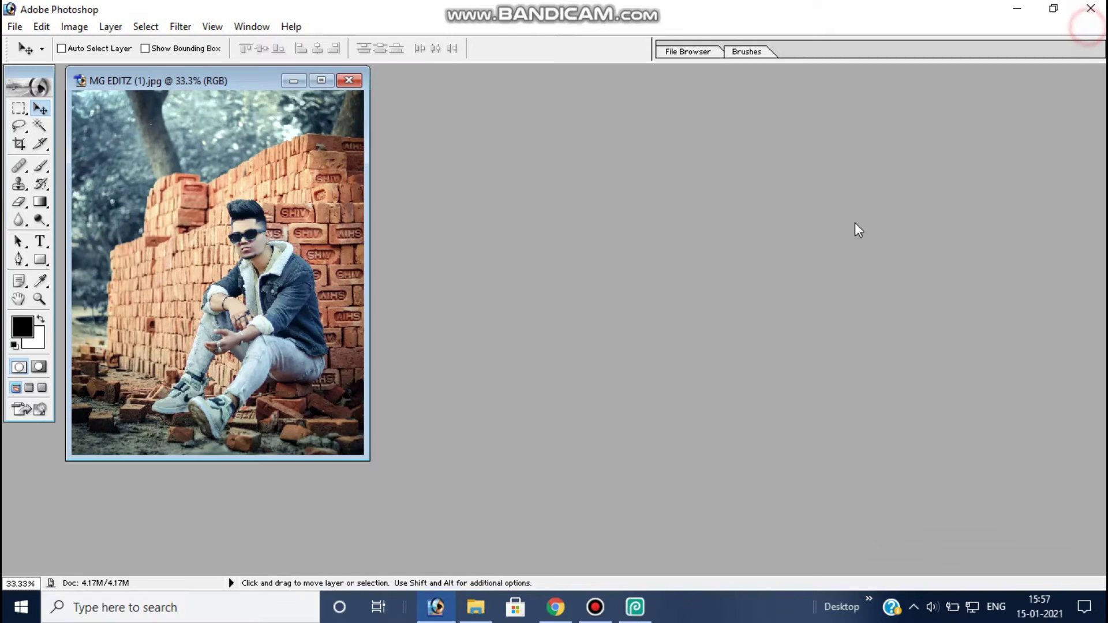
double_click(823, 213)
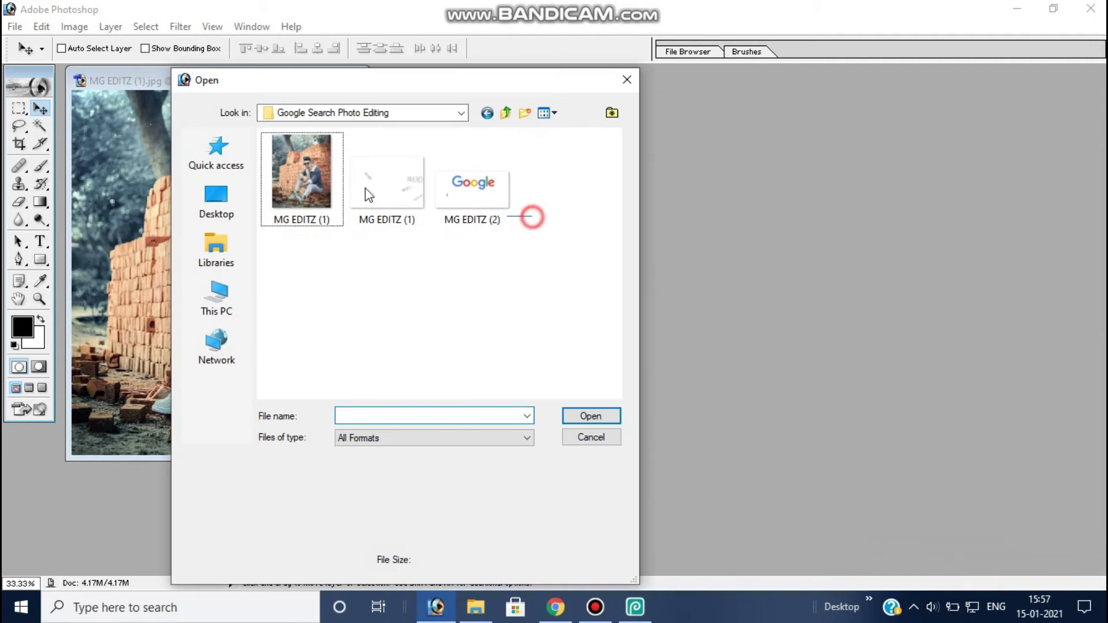
left_click_drag(527, 218, 344, 134)
left_click(595, 420)
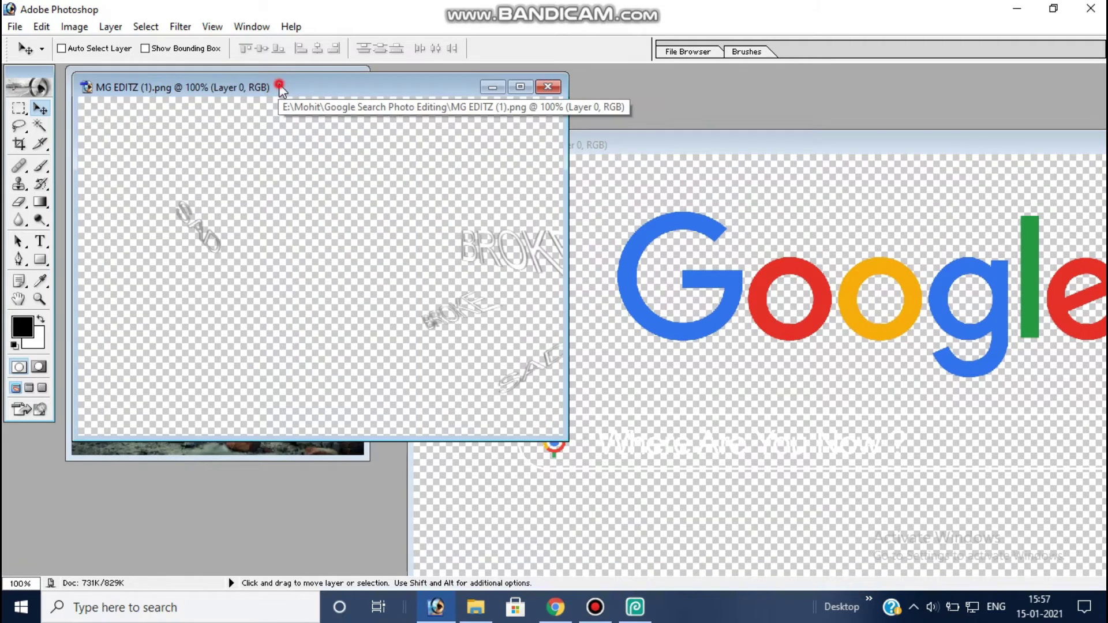
Step: Place the Google search-bar layer onto the brick-wall photo as Layer 1
left_click_drag(281, 91, 526, 346)
left_click(724, 155)
mouse_move(857, 332)
left_mouse_down()
mouse_move(399, 269)
mouse_move(191, 213)
left_mouse_up()
Step: Scale the Google search-bar layer to about 40% and centre it above the man's head
left_click(317, 82)
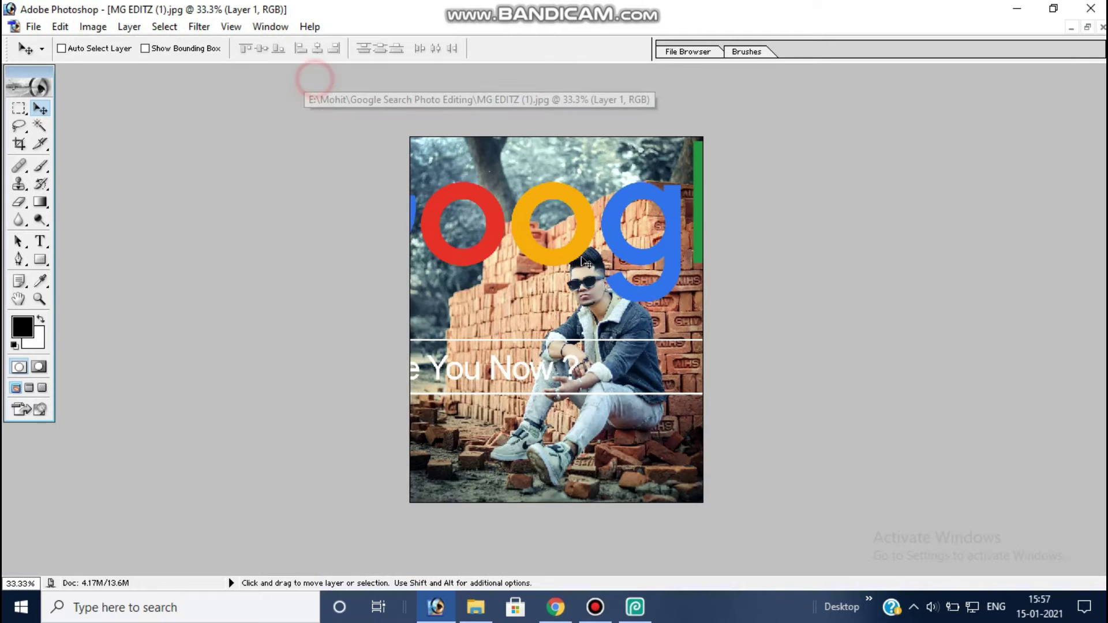
key("ctrl+t")
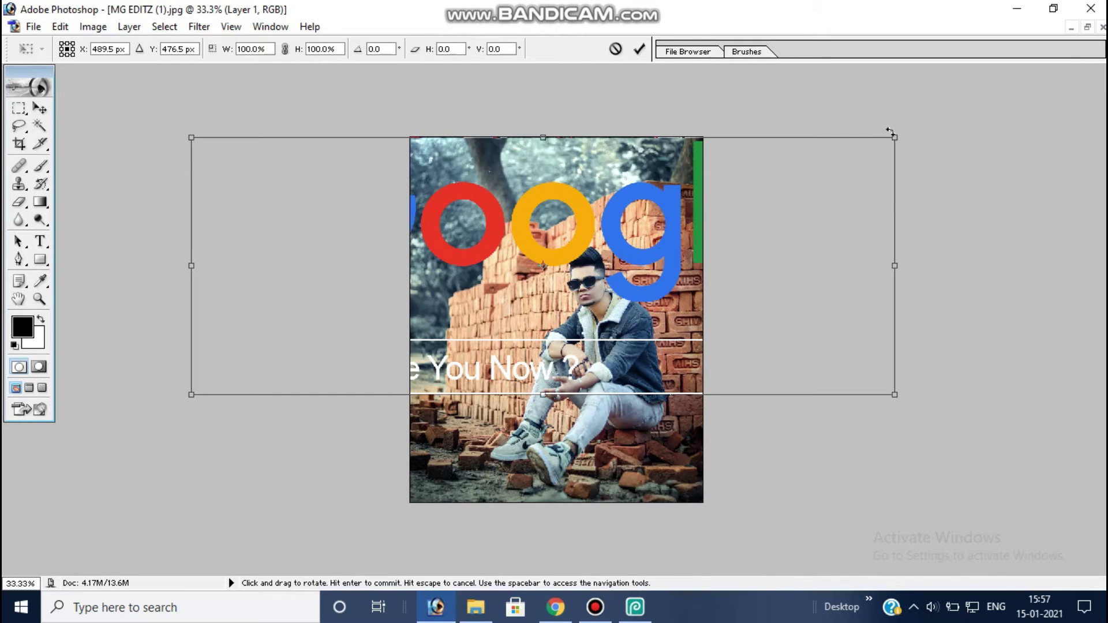
mouse_move(893, 134)
left_mouse_down()
mouse_move(630, 236)
mouse_move(595, 199)
left_mouse_up()
mouse_move(637, 241)
left_mouse_down()
mouse_move(682, 254)
mouse_move(658, 238)
left_mouse_up()
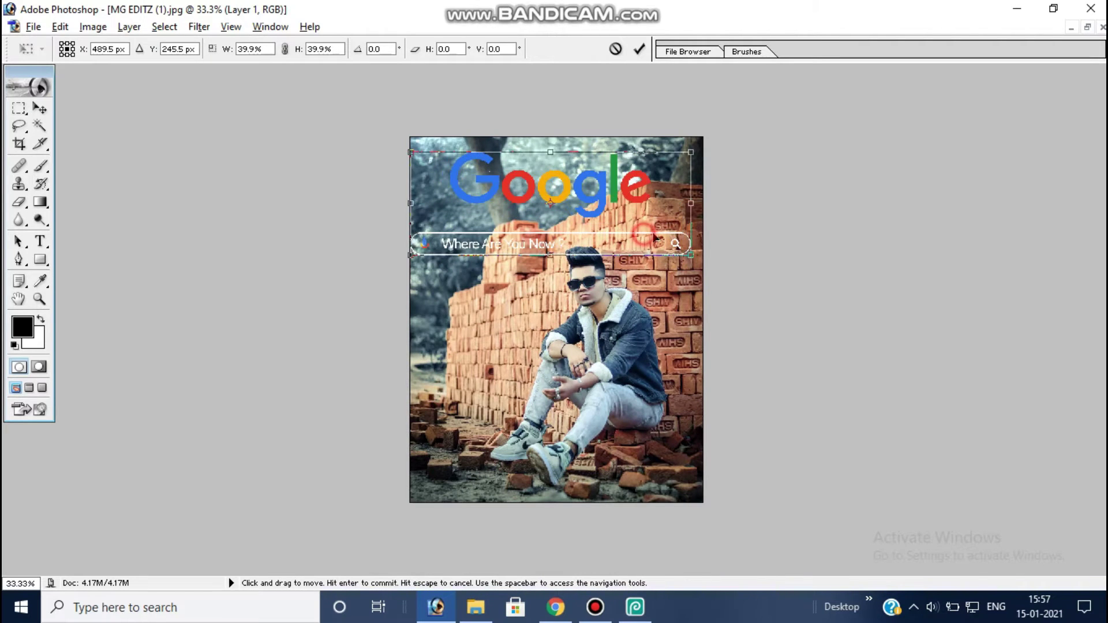
key("Right")
key("Right")
key("Right")
key("Right")
key("Right")
key("Right")
key("Right")
key("Right")
key("Right")
key("Right")
key("Right")
key("Right")
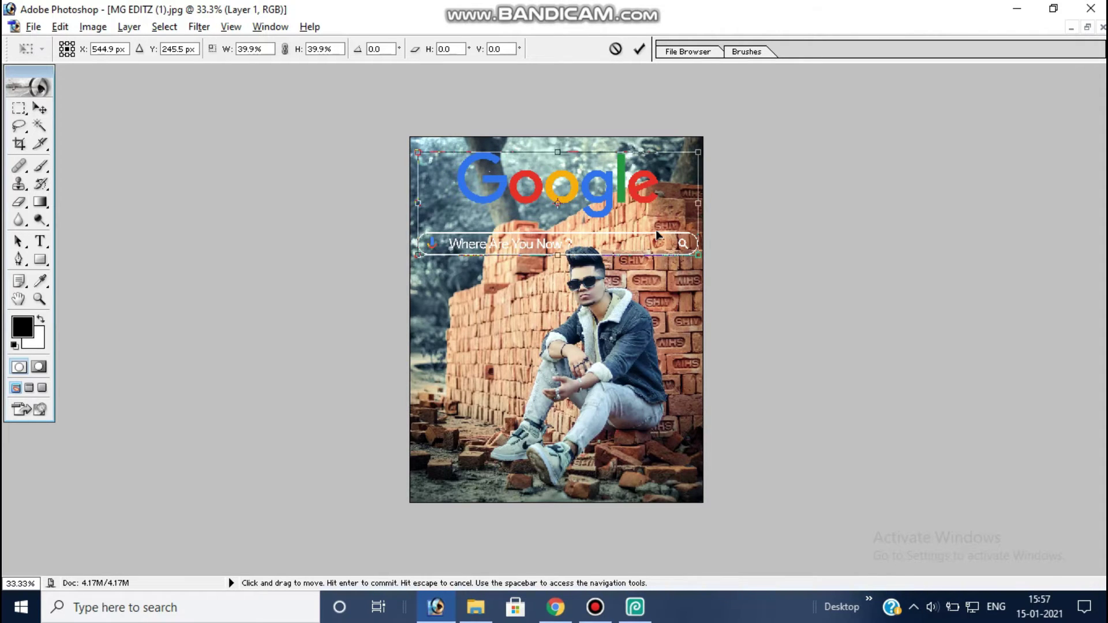
left_click_drag(641, 207, 644, 192)
key("Left")
key("Left")
key("Left")
key("Left")
key("Left")
key("Left")
key("Left")
key("Left")
key("Left")
key("Return")
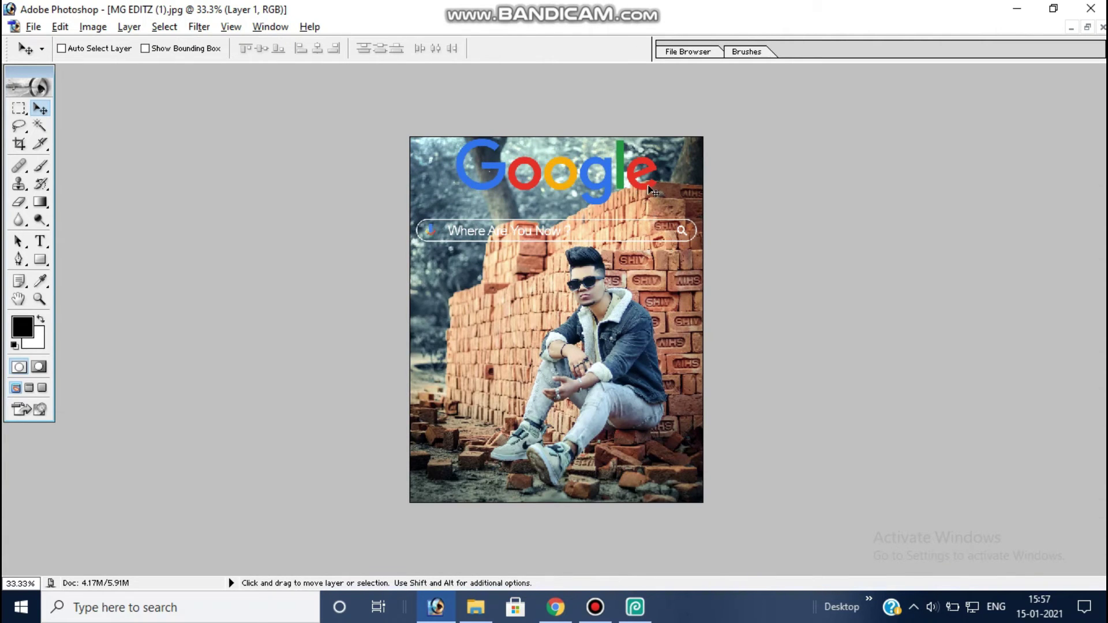
Step: Close the MG EDITZ (2).png Google graphic document
left_click(1088, 27)
left_click(997, 148)
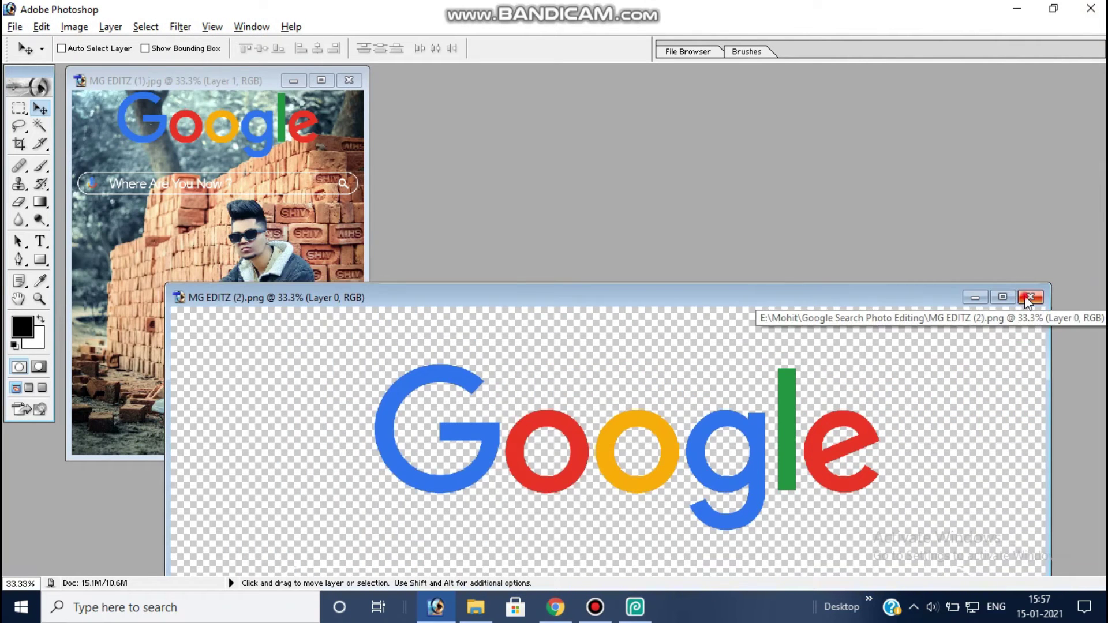
key("ctrl+w")
Step: Place the SAD and BROKE text layer, scale it to 292.5% and stretch it to the photo's bottom
left_click_drag(608, 347, 872, 139)
mouse_move(1039, 312)
left_mouse_down()
mouse_move(246, 239)
mouse_move(214, 273)
left_mouse_up()
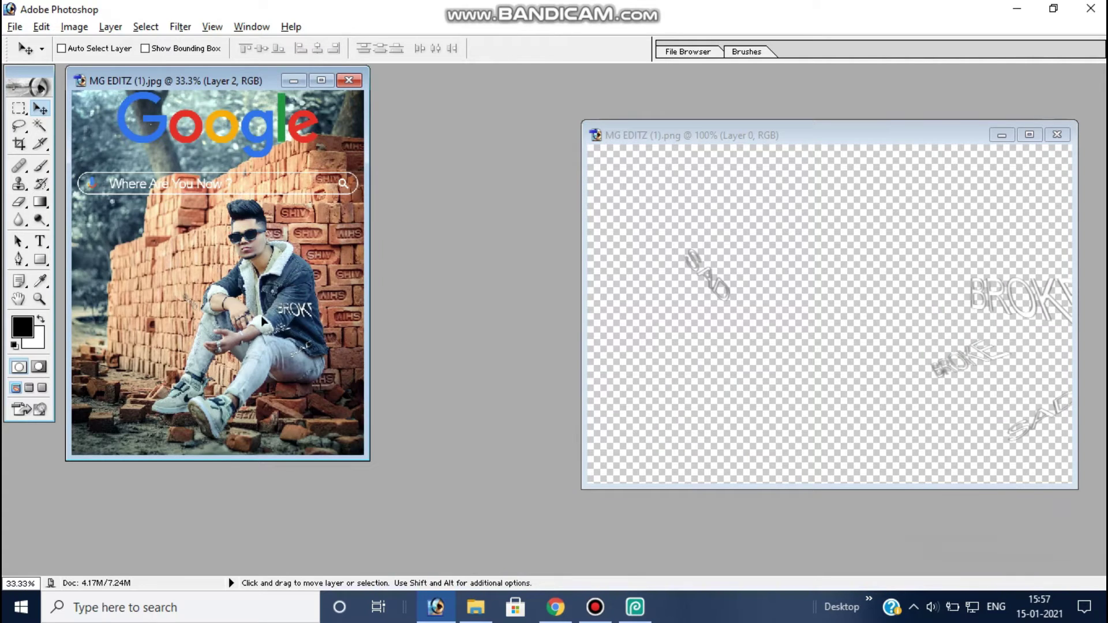
key("ctrl+t")
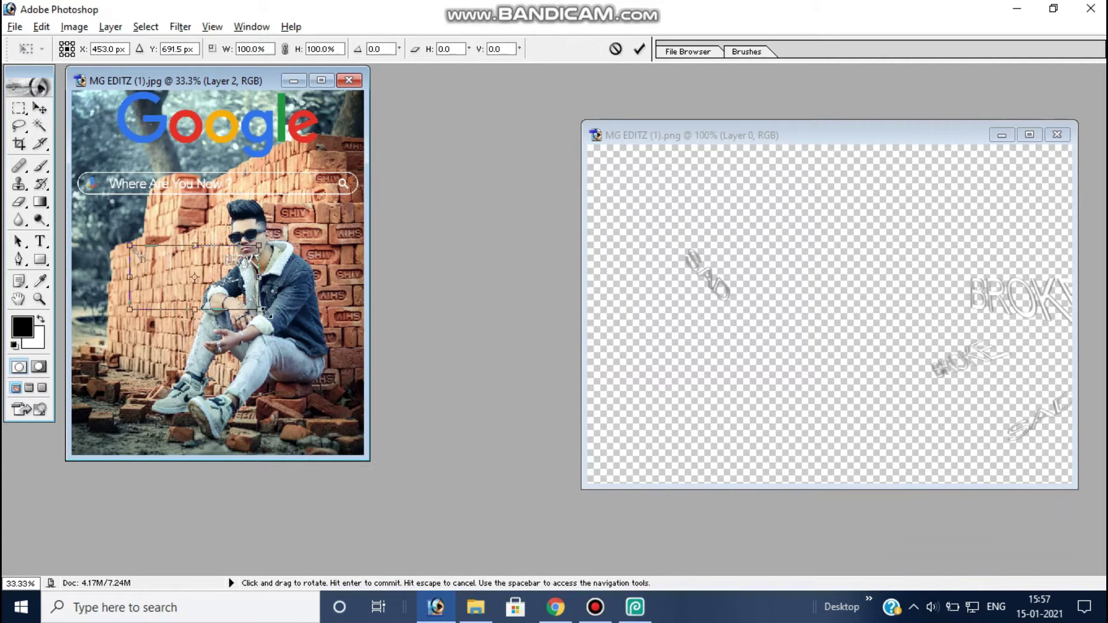
left_click_drag(272, 312, 404, 439)
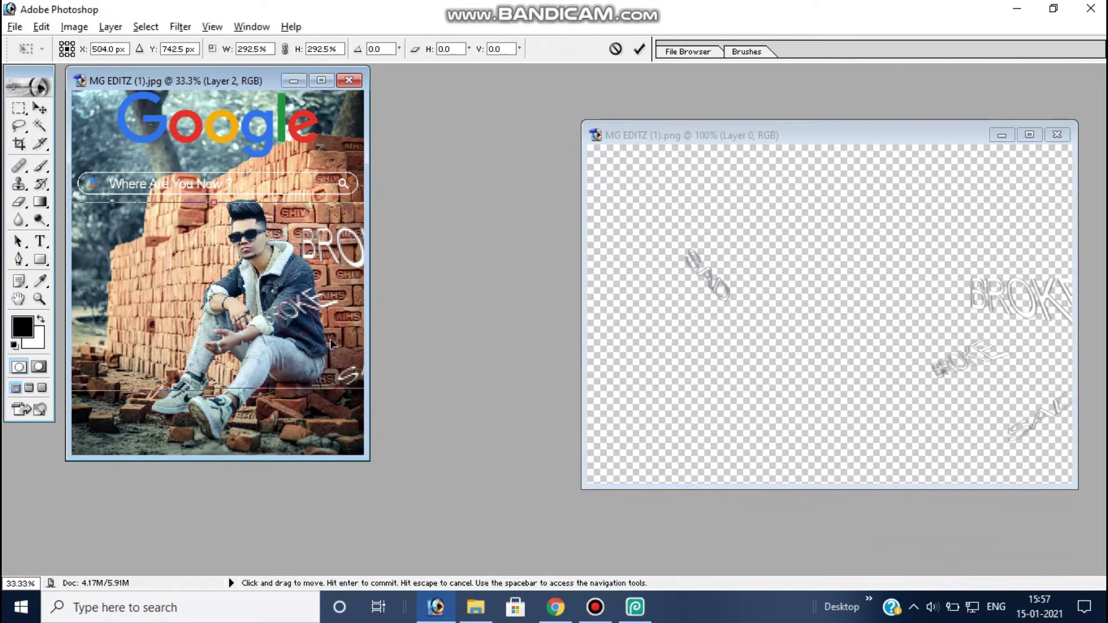
mouse_move(292, 352)
left_mouse_down()
mouse_move(324, 352)
mouse_move(265, 379)
left_mouse_up()
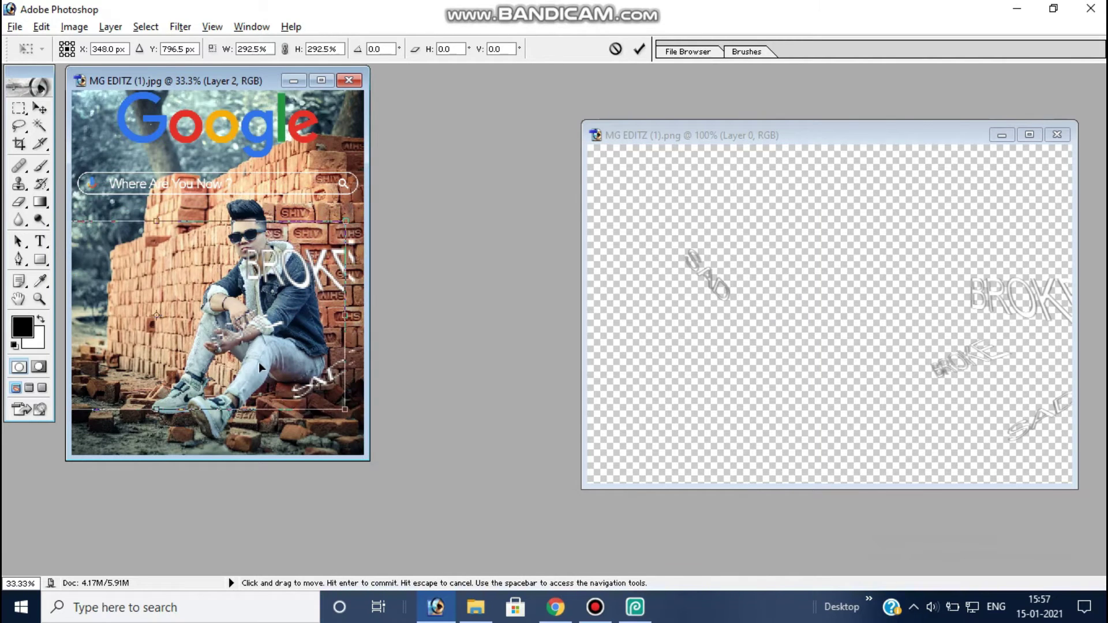
left_click(322, 80)
left_click_drag(657, 288, 704, 286)
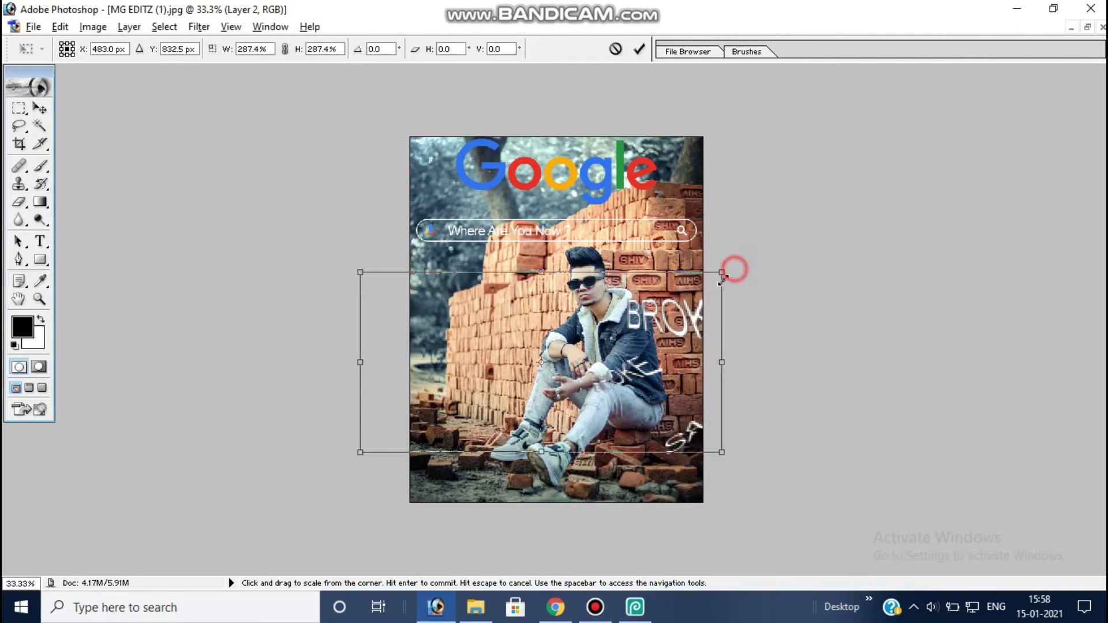
mouse_move(585, 313)
left_mouse_down()
mouse_move(603, 307)
mouse_move(602, 250)
left_mouse_up()
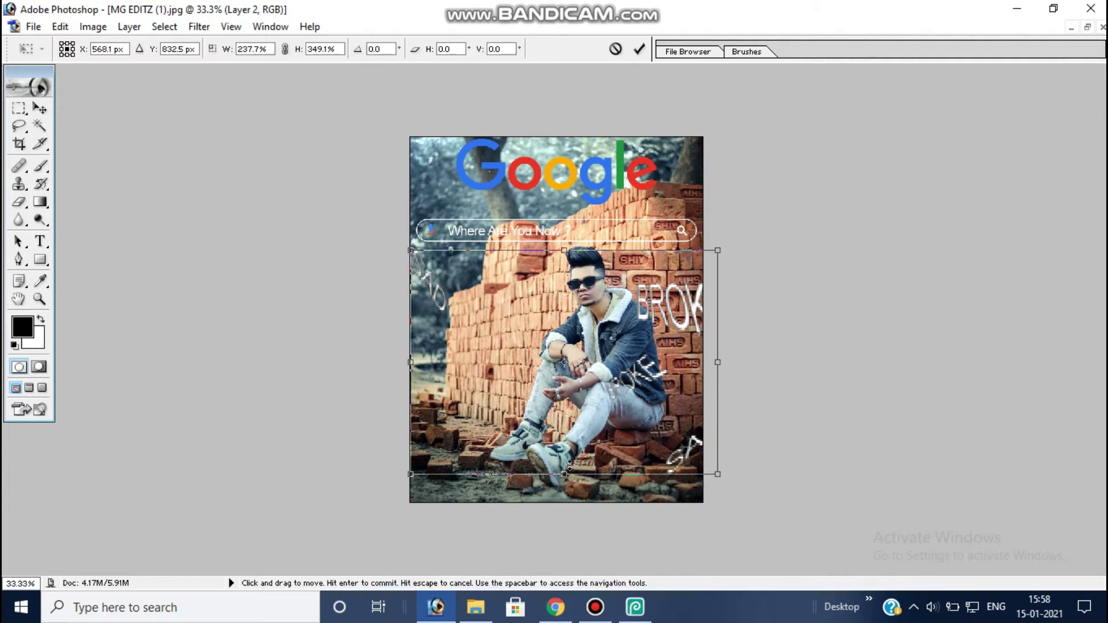
left_click_drag(564, 474, 566, 503)
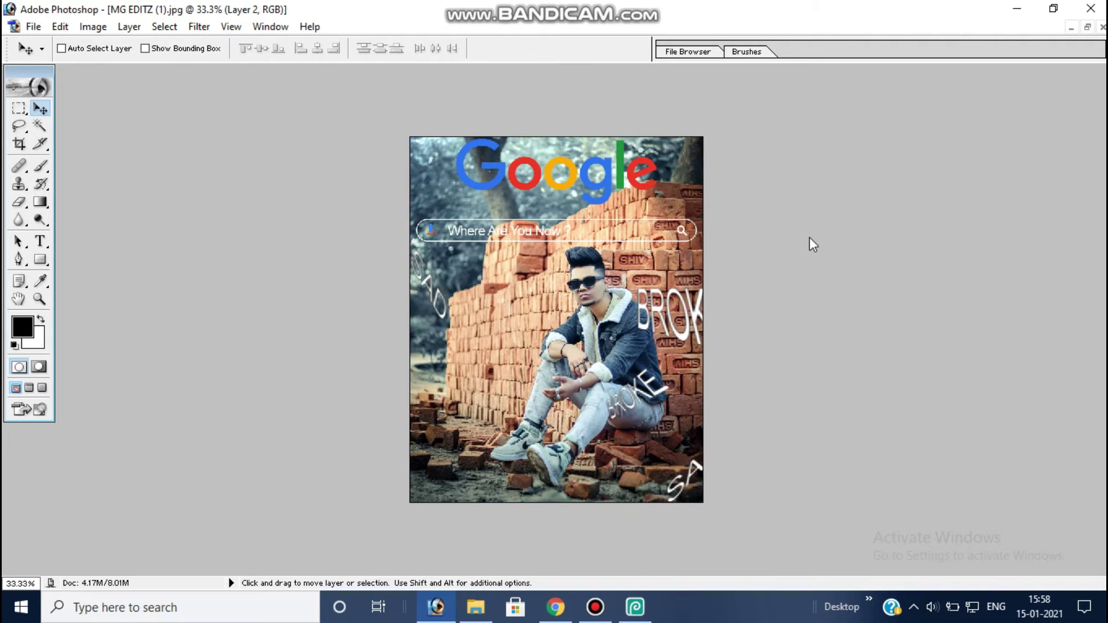
Step: Save a copy of the image as a JPEG named 1
key("ctrl+shift+s")
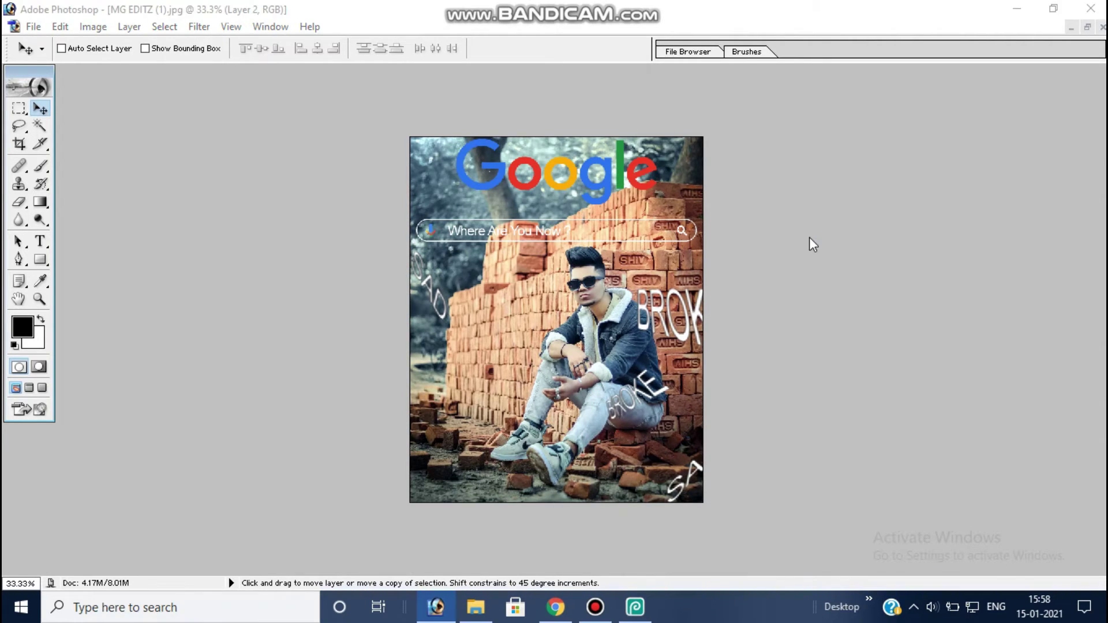
type("1")
key("Return")
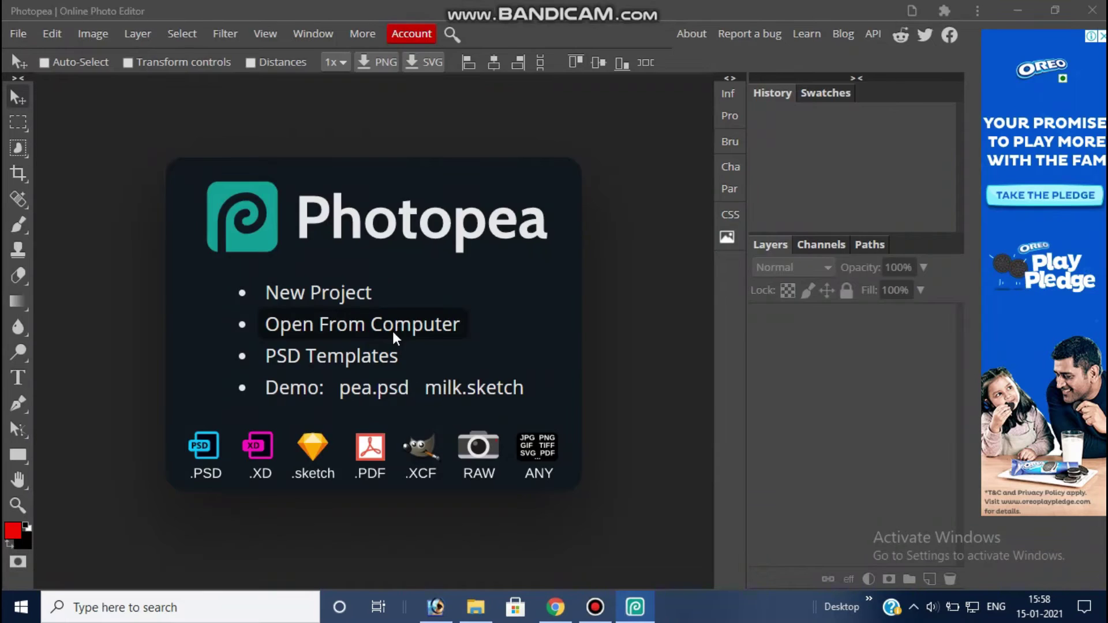
Step: Open the saved image 1 in Photopea and add a Brightness/Contrast adjustment layer
left_click(395, 326)
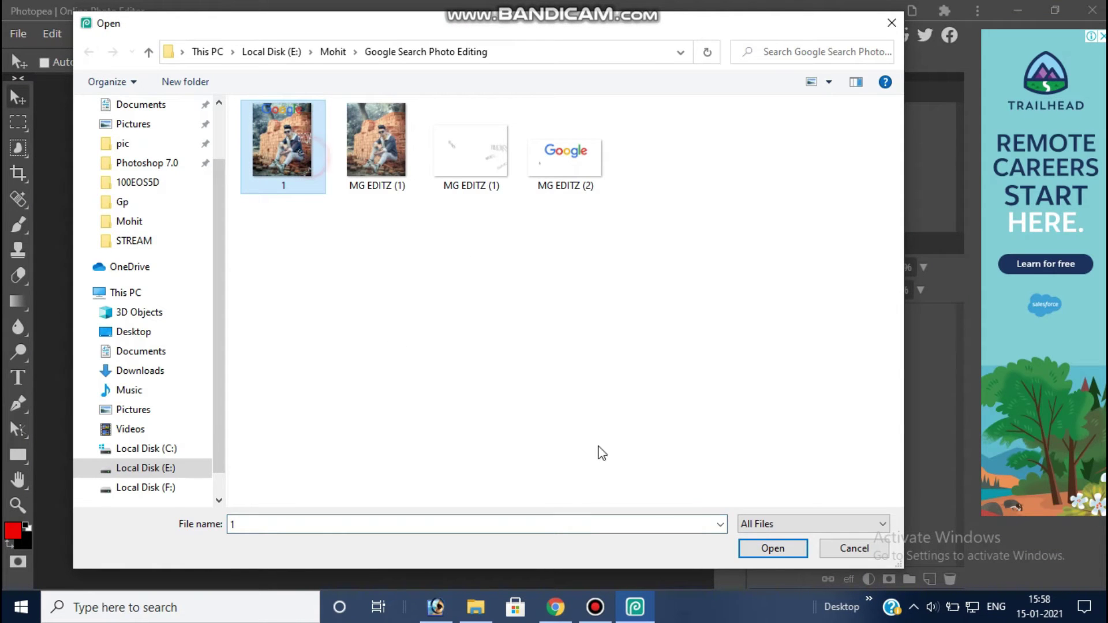
left_click(773, 548)
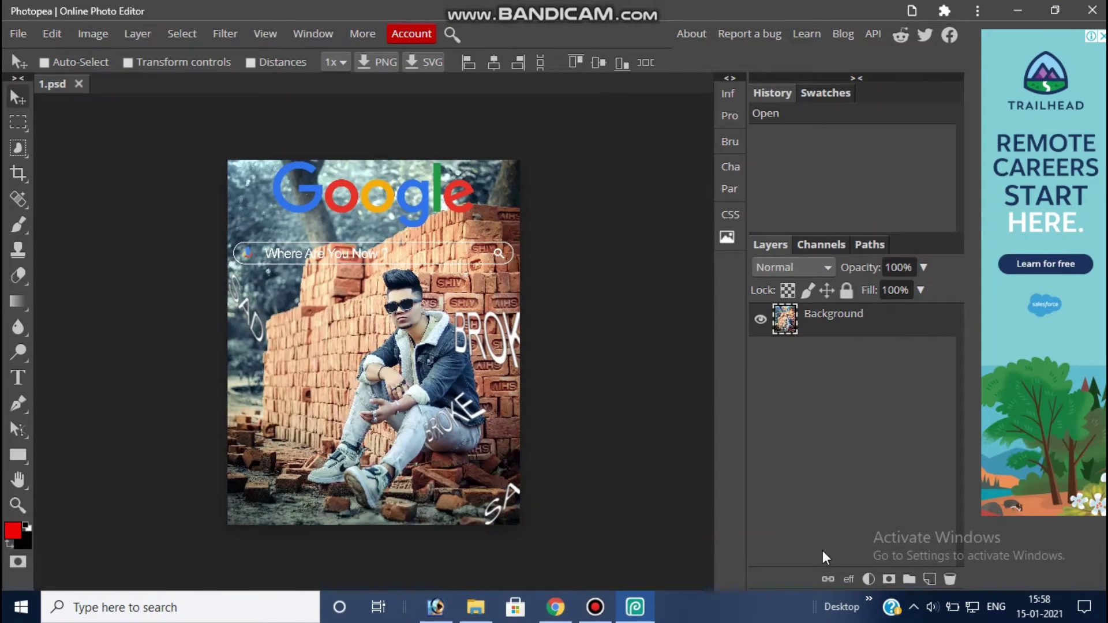
left_click(868, 580)
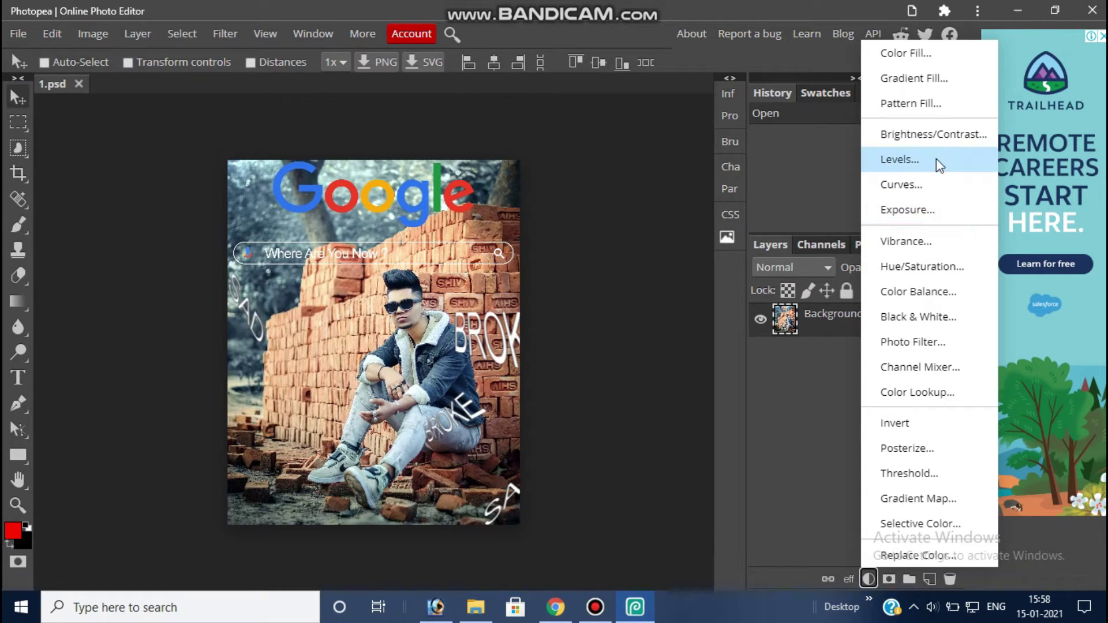
left_click(942, 139)
Step: Set the Brightness/Contrast layer to brightness 11 and contrast 26
mouse_move(587, 203)
left_mouse_down()
mouse_move(623, 204)
mouse_move(591, 205)
left_mouse_up()
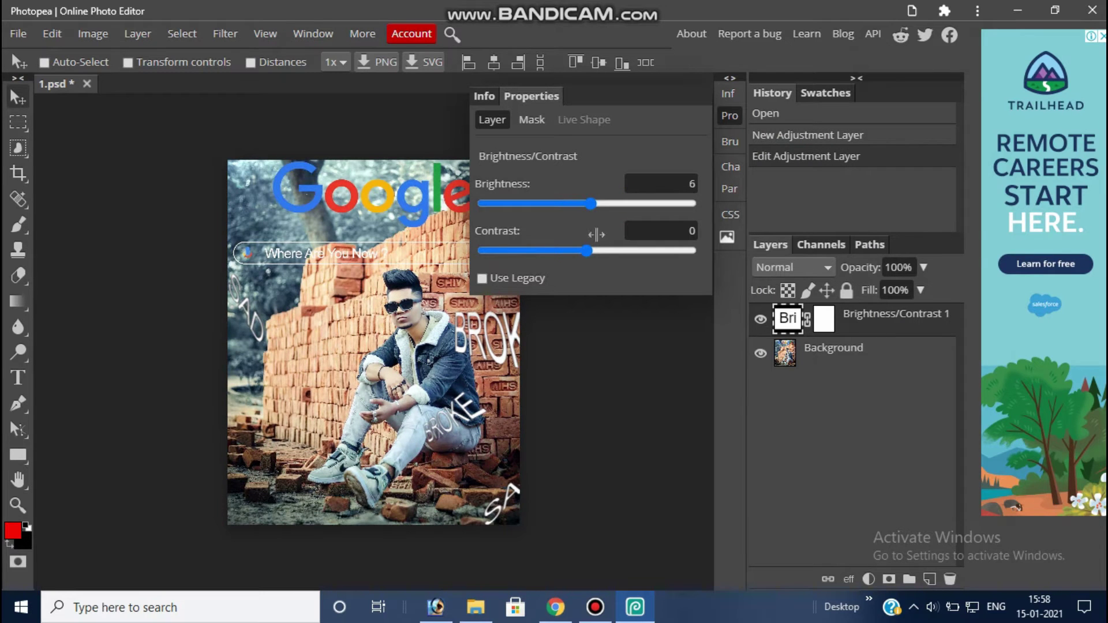
right_click(627, 261)
left_click(617, 250)
left_click_drag(616, 250, 597, 250)
mouse_move(605, 203)
left_mouse_down()
mouse_move(614, 203)
mouse_move(584, 204)
mouse_move(595, 205)
left_mouse_up()
left_click_drag(597, 250, 615, 254)
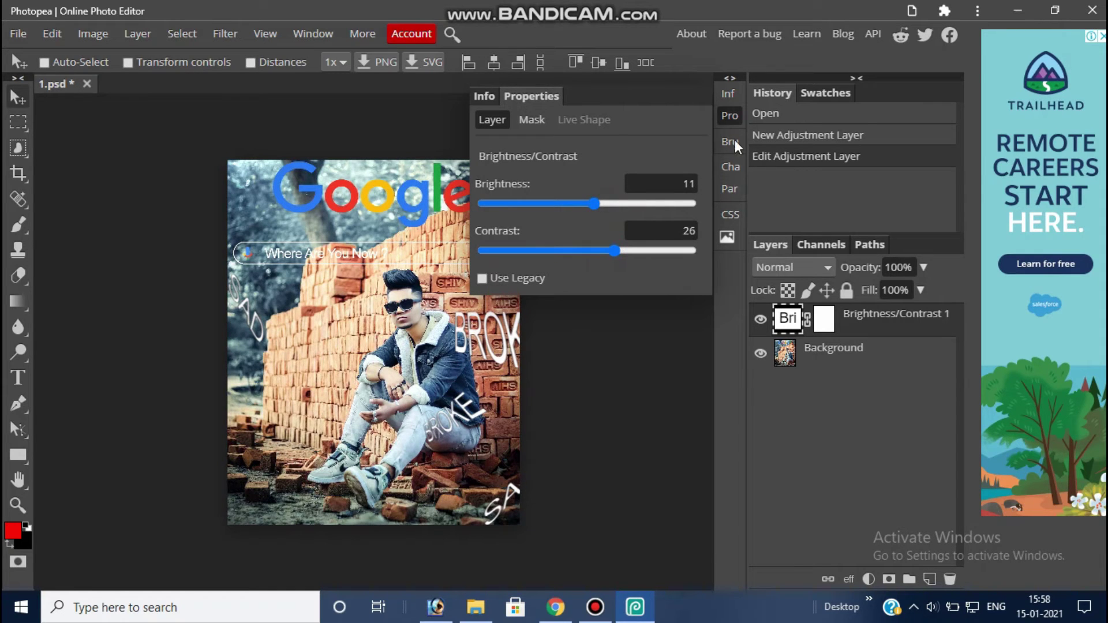
left_click(737, 119)
Step: Add a Levels 1 layer with input black at 16 and output white at 244
left_click(869, 579)
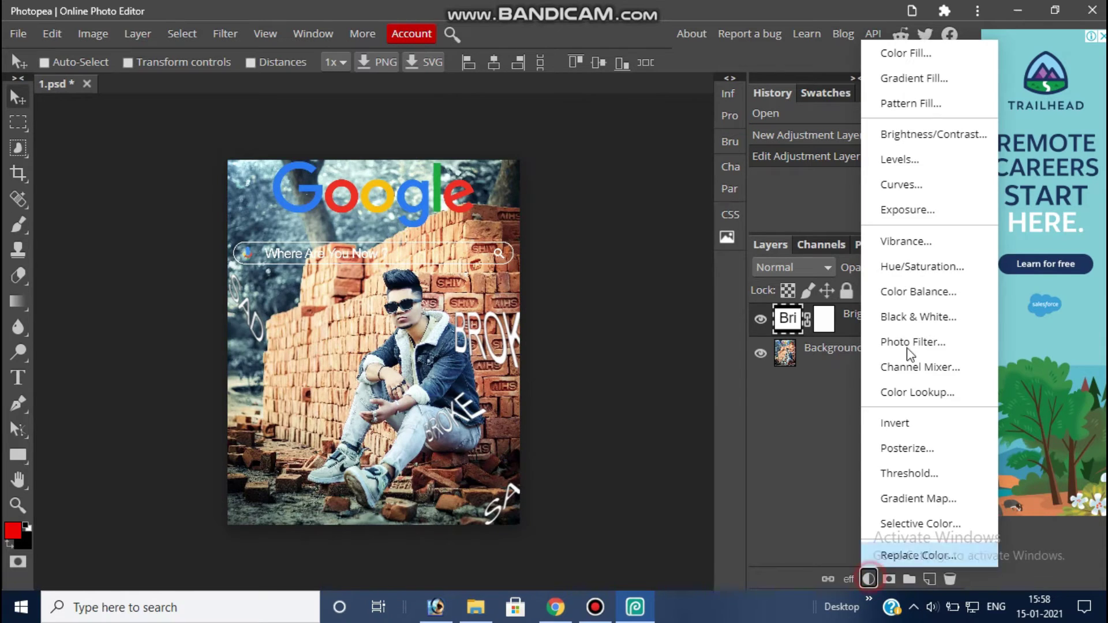
left_click(928, 165)
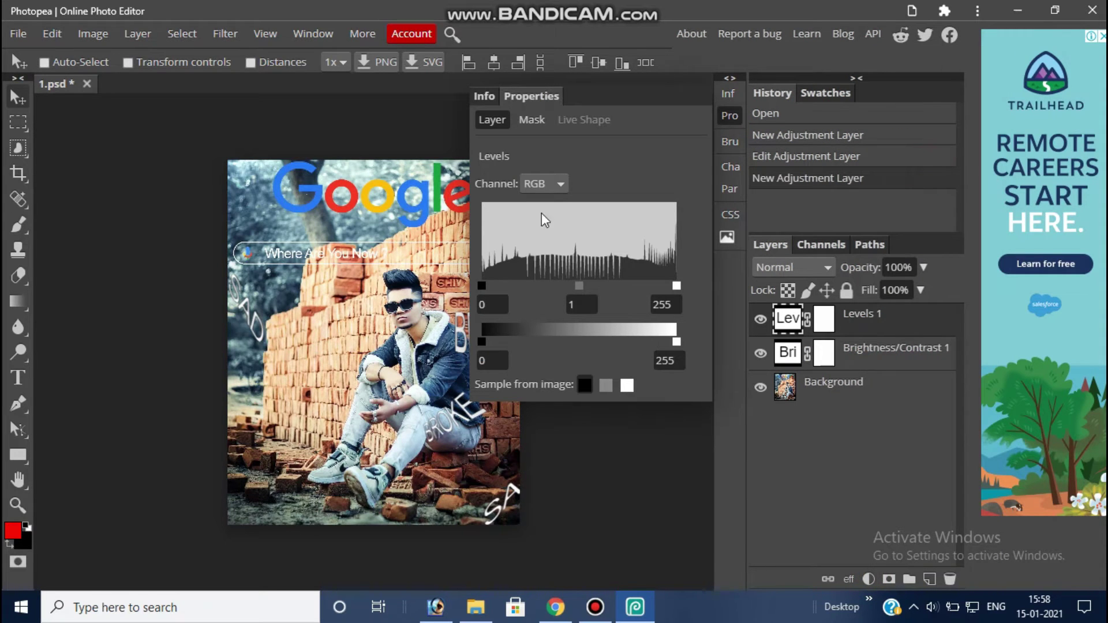
left_click(676, 287)
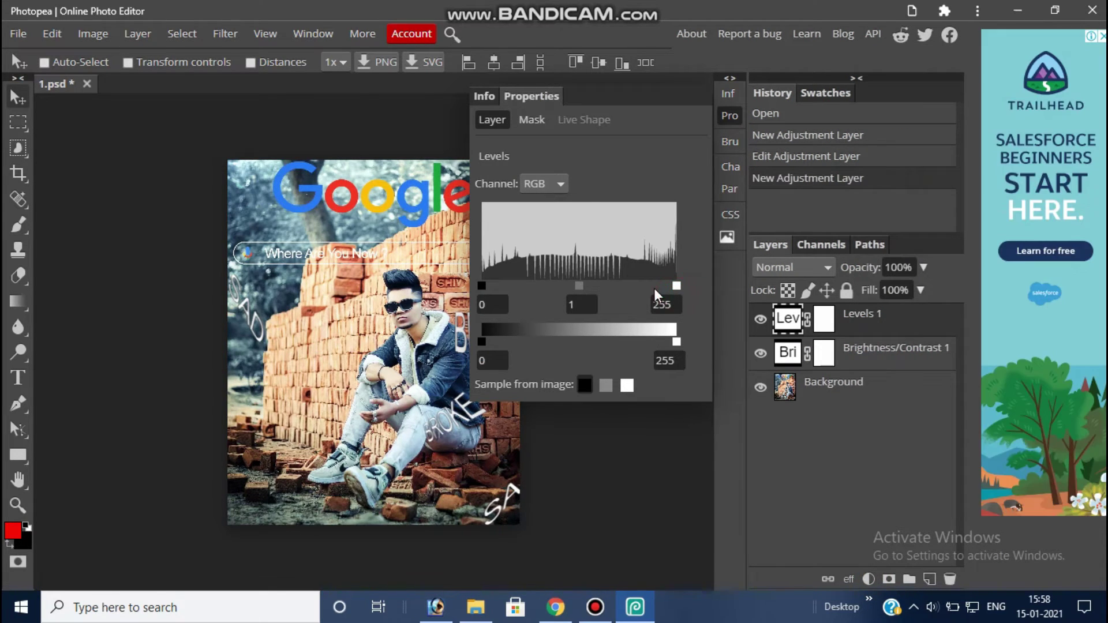
left_click_drag(677, 286, 658, 284)
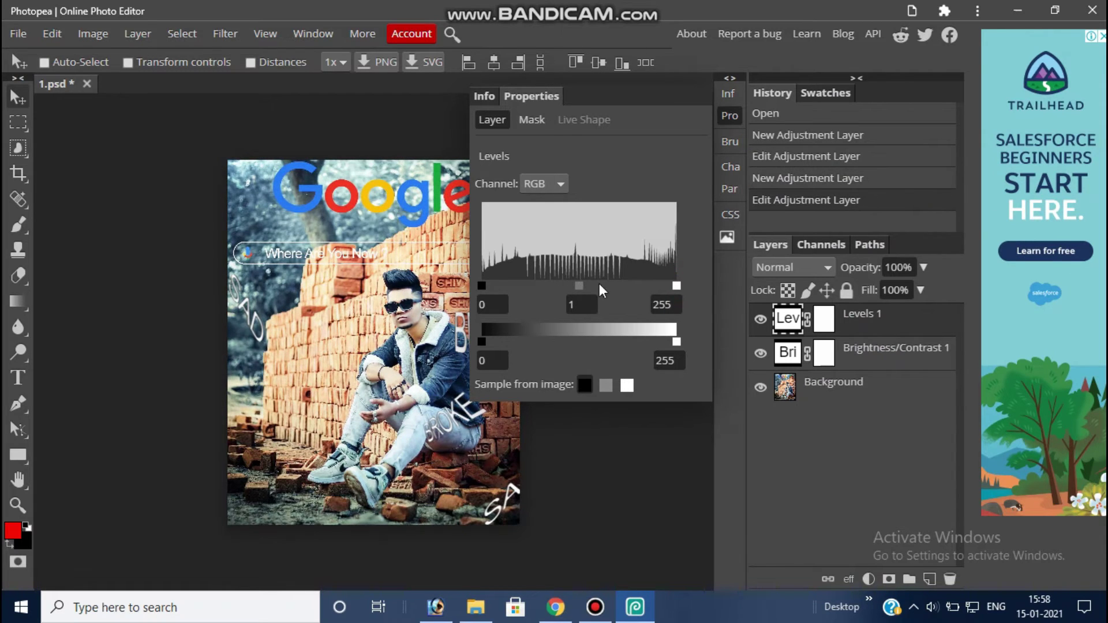
left_click_drag(488, 283, 494, 283)
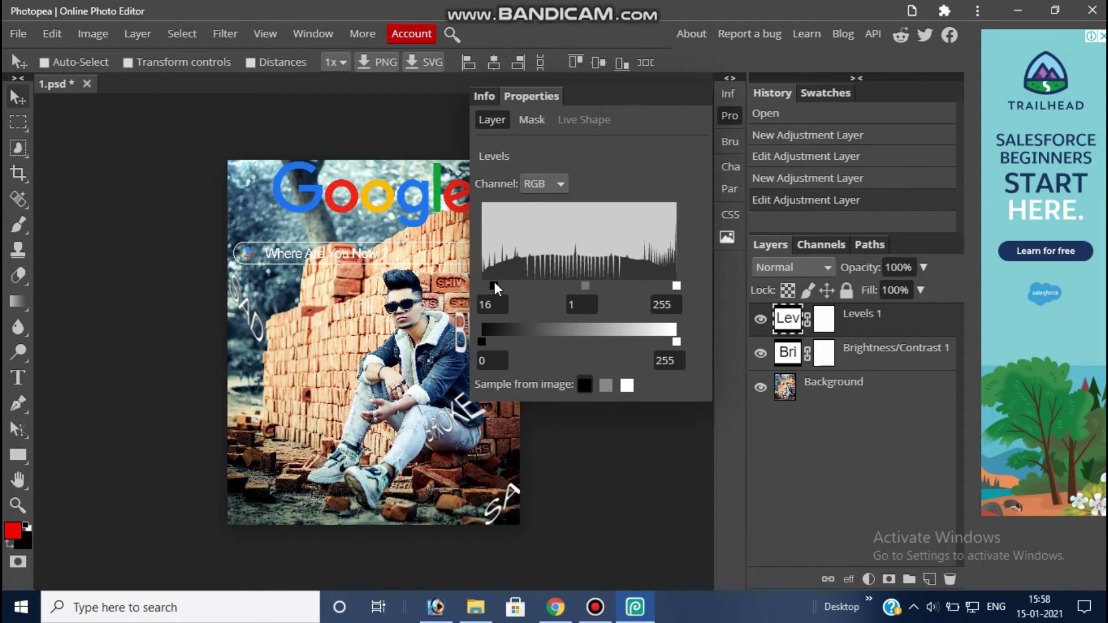
mouse_move(489, 341)
left_mouse_down()
mouse_move(501, 338)
mouse_move(472, 335)
left_mouse_up()
mouse_move(674, 342)
left_mouse_down()
mouse_move(646, 341)
mouse_move(667, 338)
left_mouse_up()
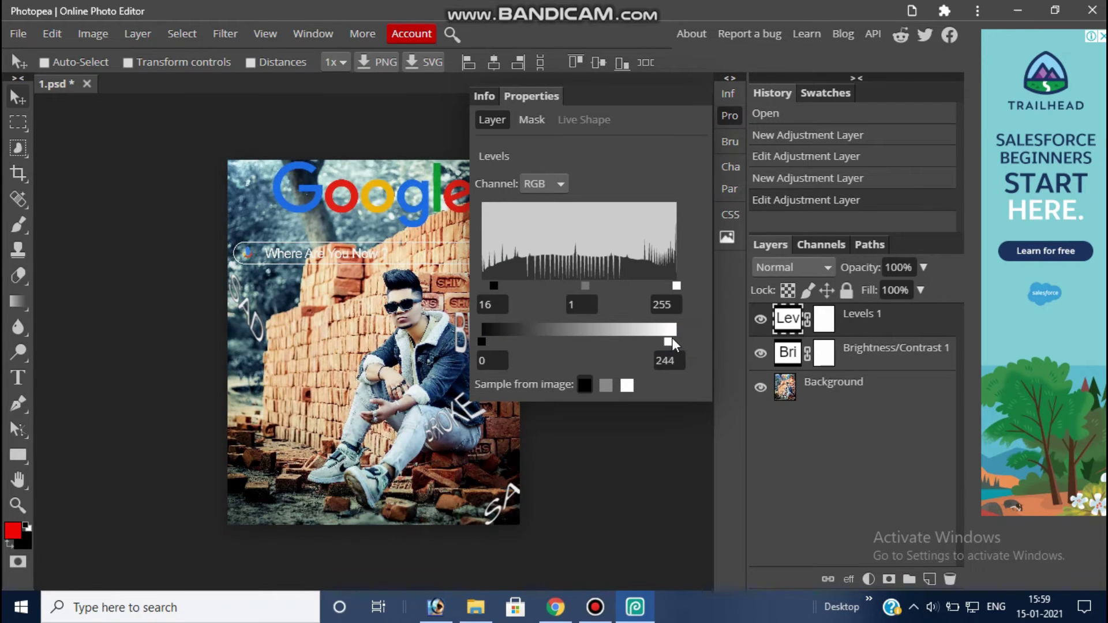
Step: Add a Vibrance 1 layer with vibrance 30 and saturation 30
left_click(731, 115)
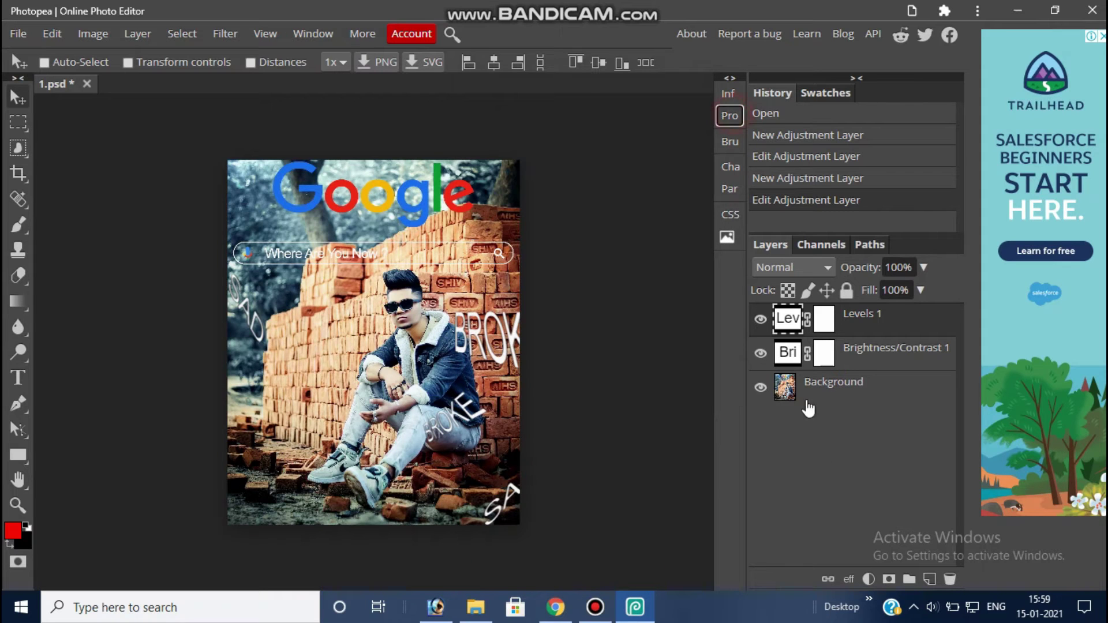
left_click(869, 578)
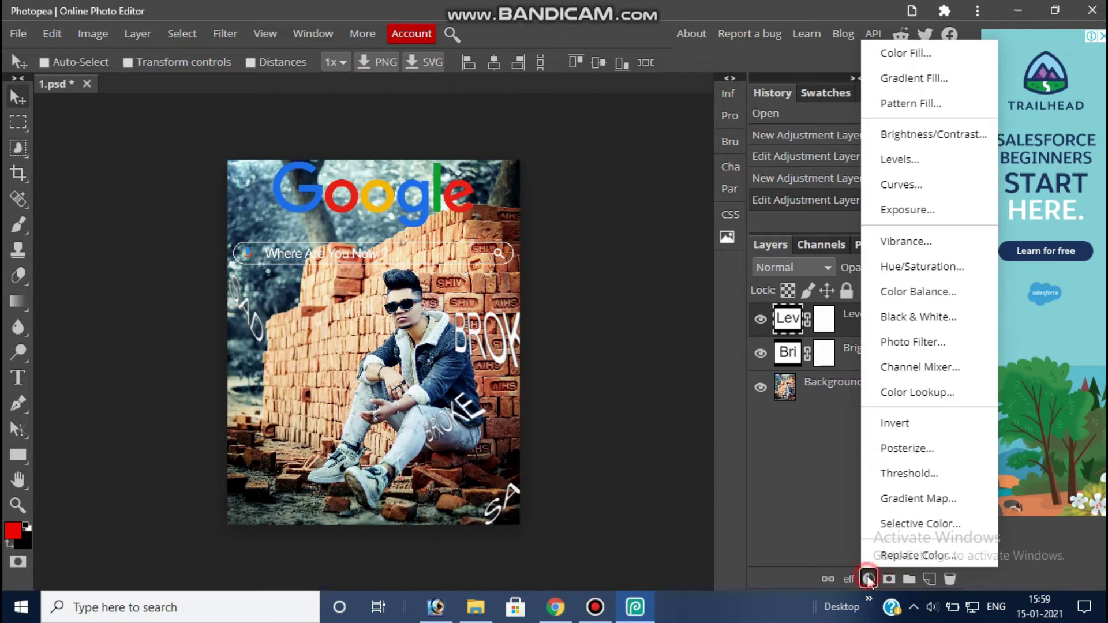
left_click(934, 230)
mouse_move(587, 250)
left_mouse_down()
mouse_move(553, 250)
mouse_move(646, 248)
mouse_move(601, 251)
mouse_move(629, 252)
mouse_move(619, 254)
left_mouse_up()
right_click(576, 247)
left_click(563, 250)
left_click(604, 208)
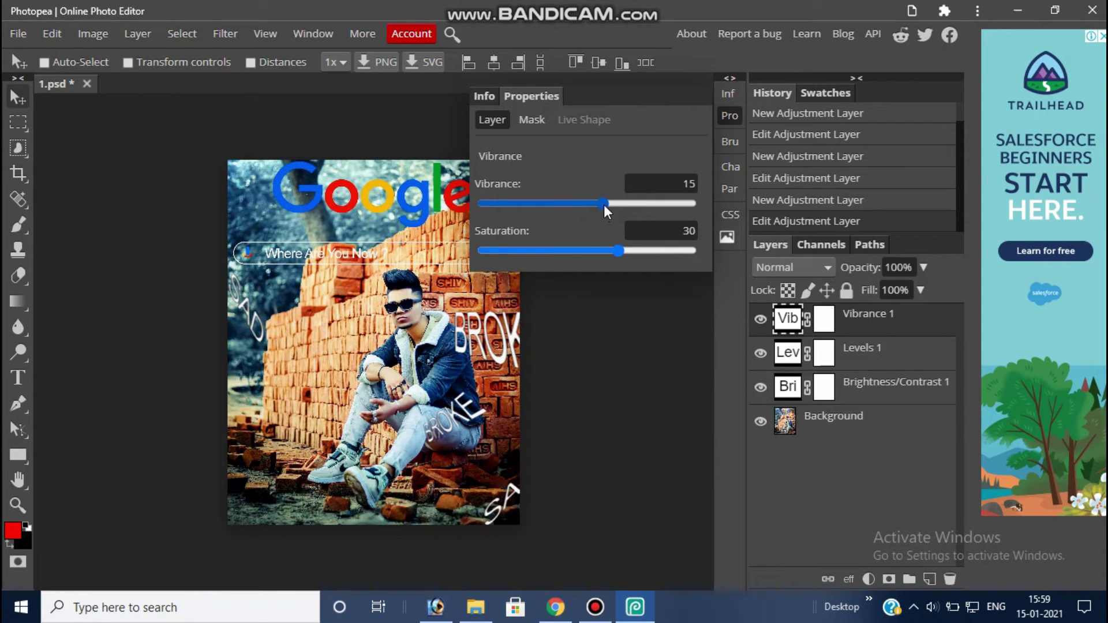
left_click(619, 208)
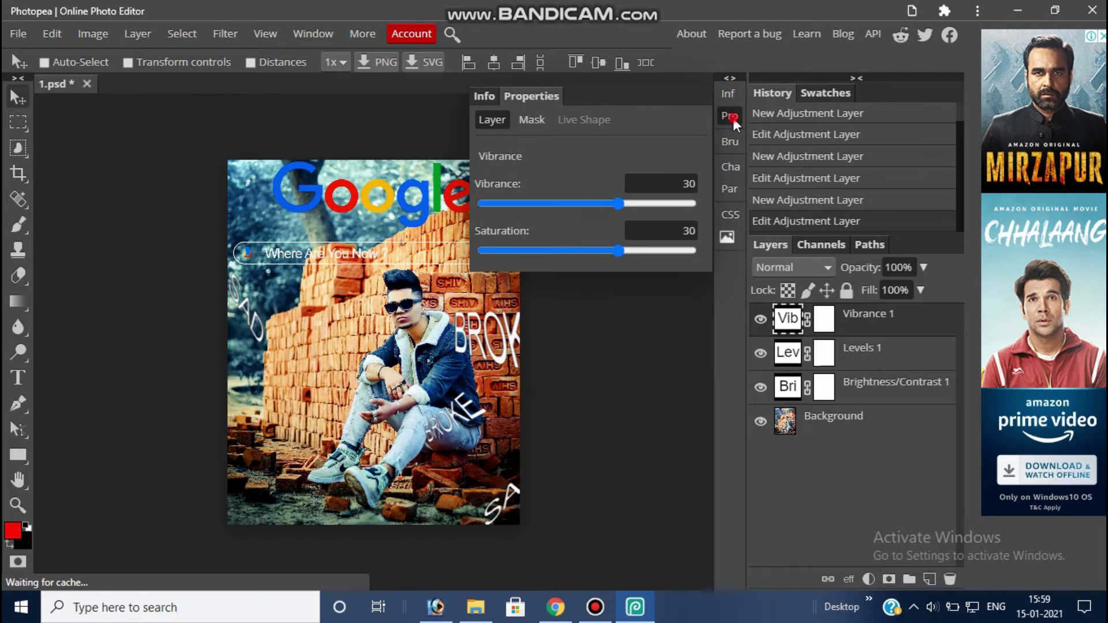
Step: Add a Hue/Saturation adjustment layer, leaving the master hue unchanged
left_click(732, 117)
left_click(869, 579)
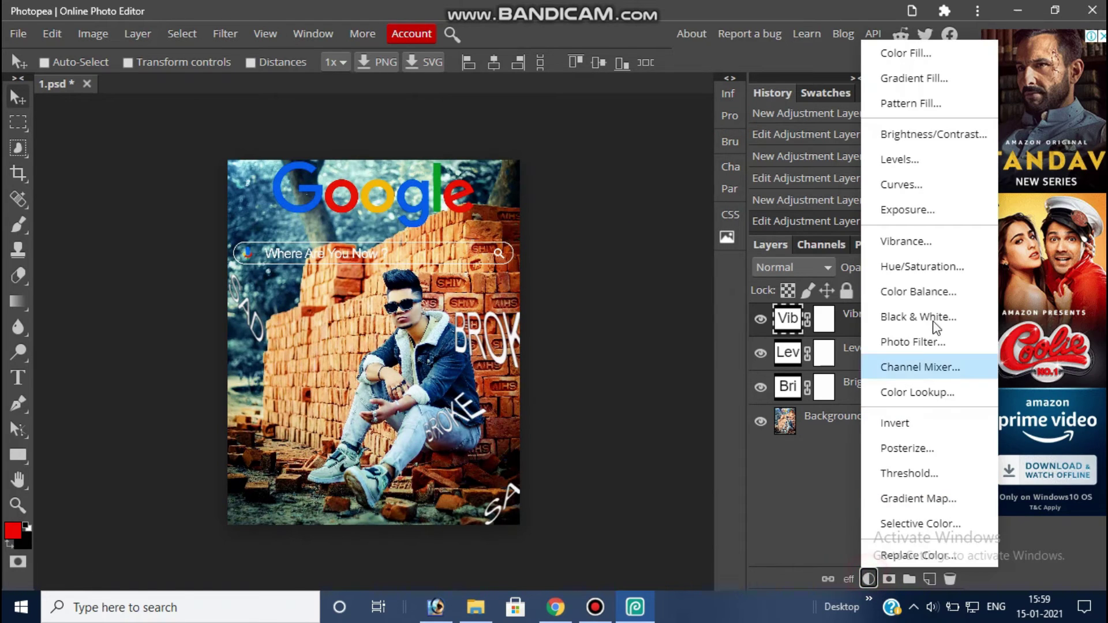
left_click(947, 268)
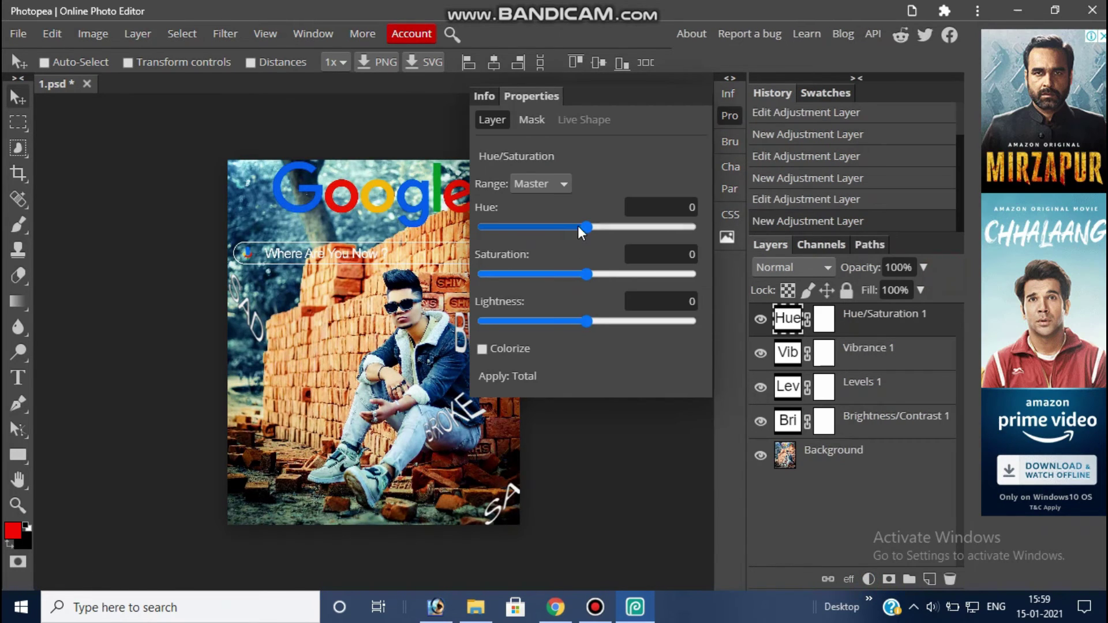
mouse_move(581, 227)
left_mouse_down()
mouse_move(610, 227)
mouse_move(523, 230)
mouse_move(601, 237)
left_mouse_up()
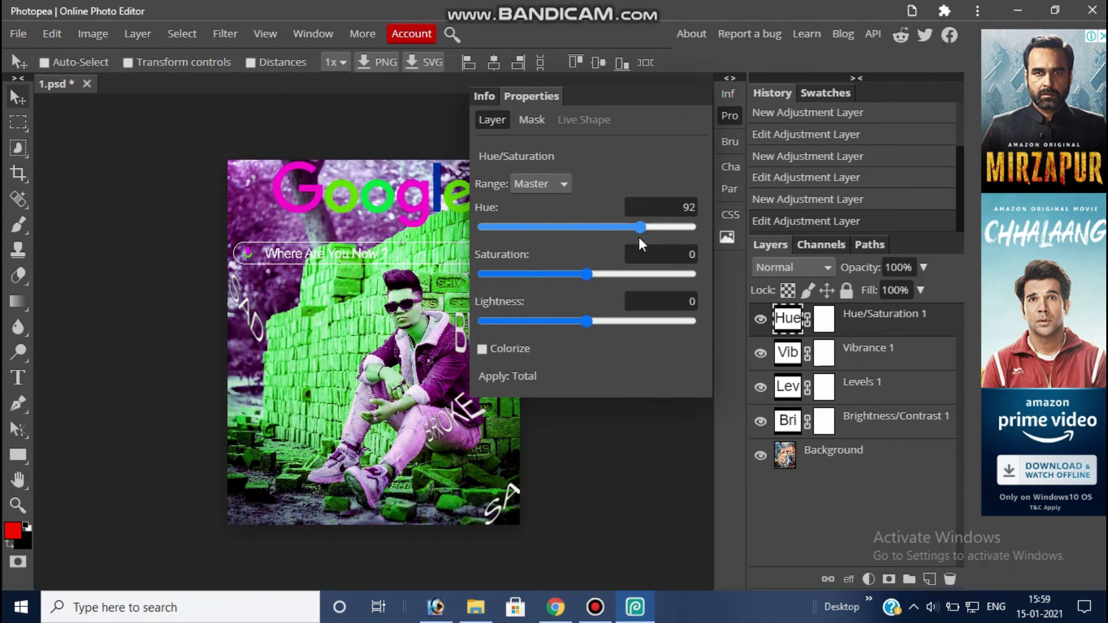
left_click_drag(601, 236, 588, 232)
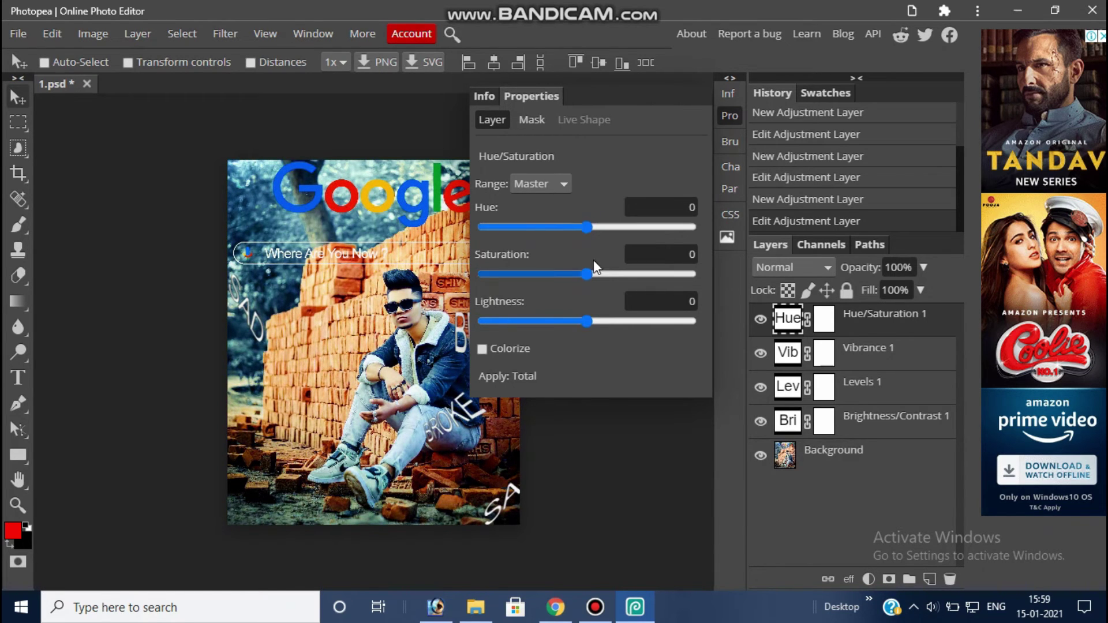
Step: Tune the Cyan range to hue 9, saturation 22 and lightness 20
left_click(541, 183)
left_click(531, 260)
mouse_move(587, 227)
left_mouse_down()
mouse_move(612, 228)
mouse_move(573, 224)
mouse_move(593, 225)
left_mouse_up()
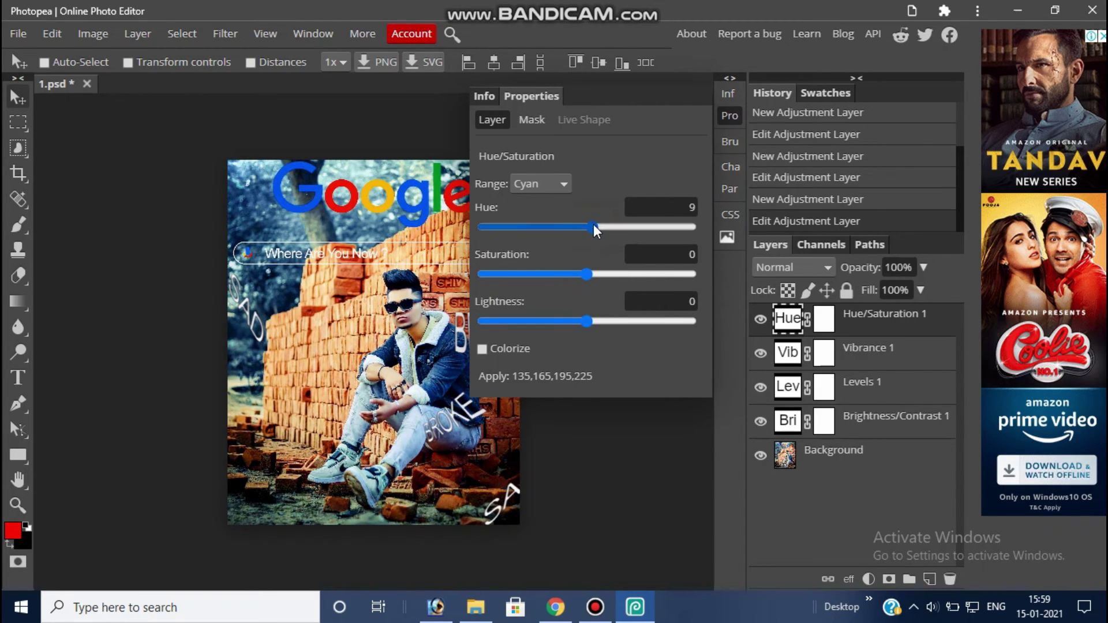
left_click_drag(596, 272, 611, 274)
left_click_drag(613, 321, 607, 317)
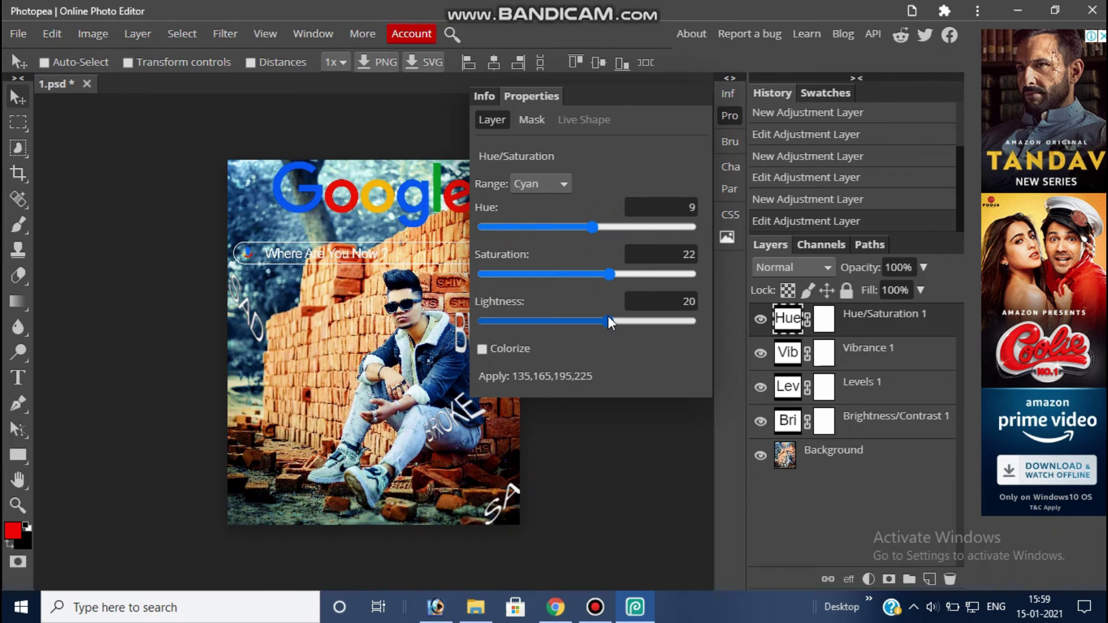
Step: Add a Vibrance 2 layer with saturation 9 and vibrance left at 0
left_click(730, 115)
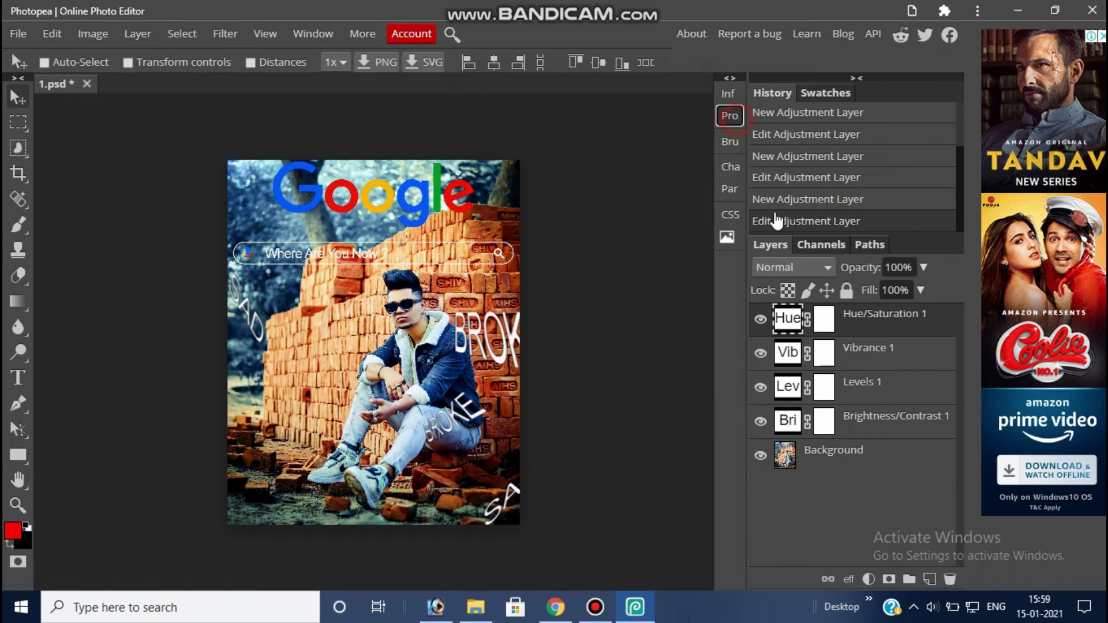
left_click(869, 579)
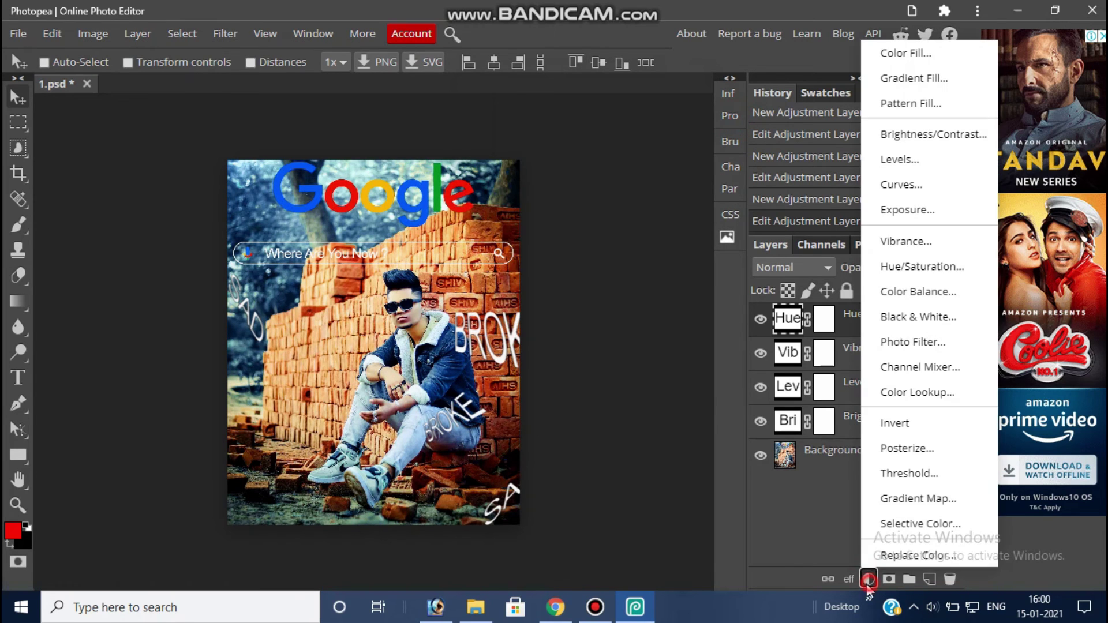
left_click(905, 242)
left_click(594, 253)
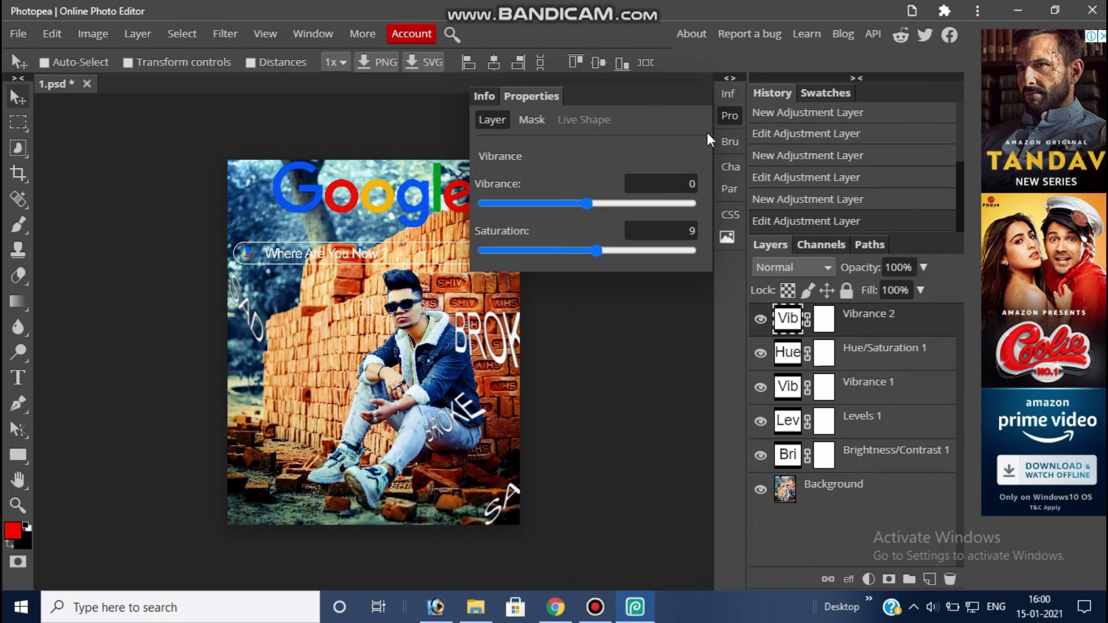
left_click(732, 116)
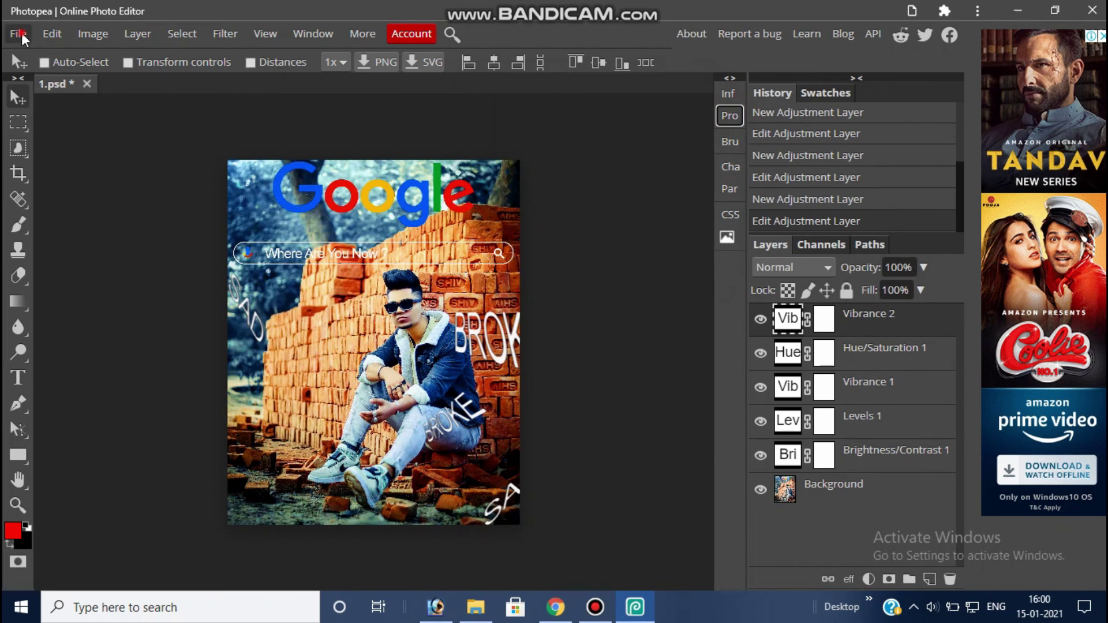
Step: Export the 1080×1350 image as a JPG at 100% quality
left_click(19, 34)
left_click(199, 297)
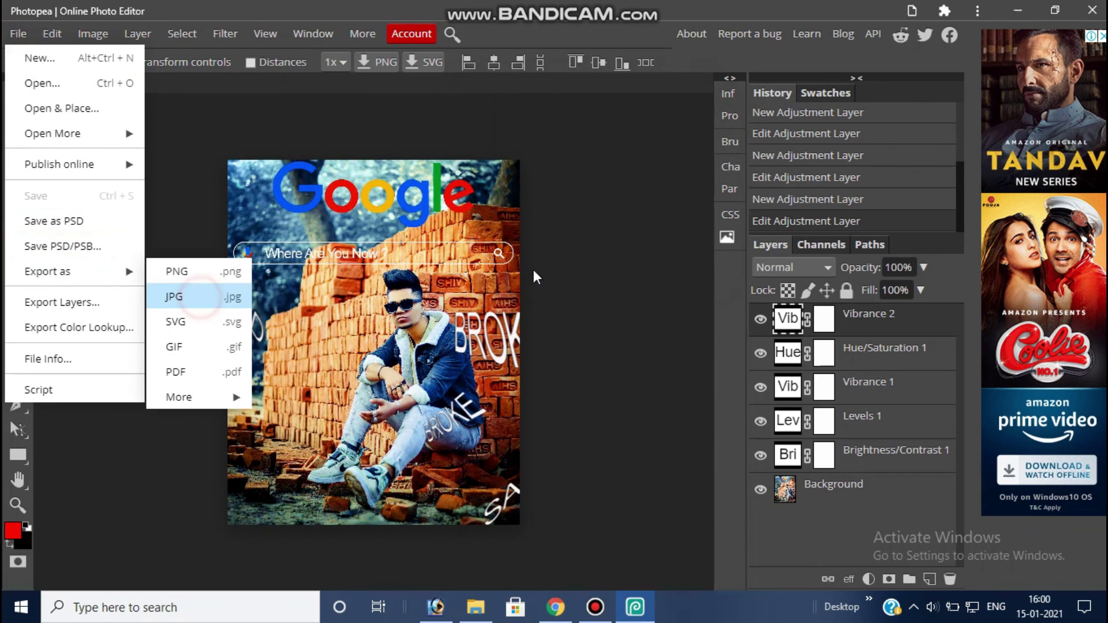
left_click_drag(639, 215, 717, 209)
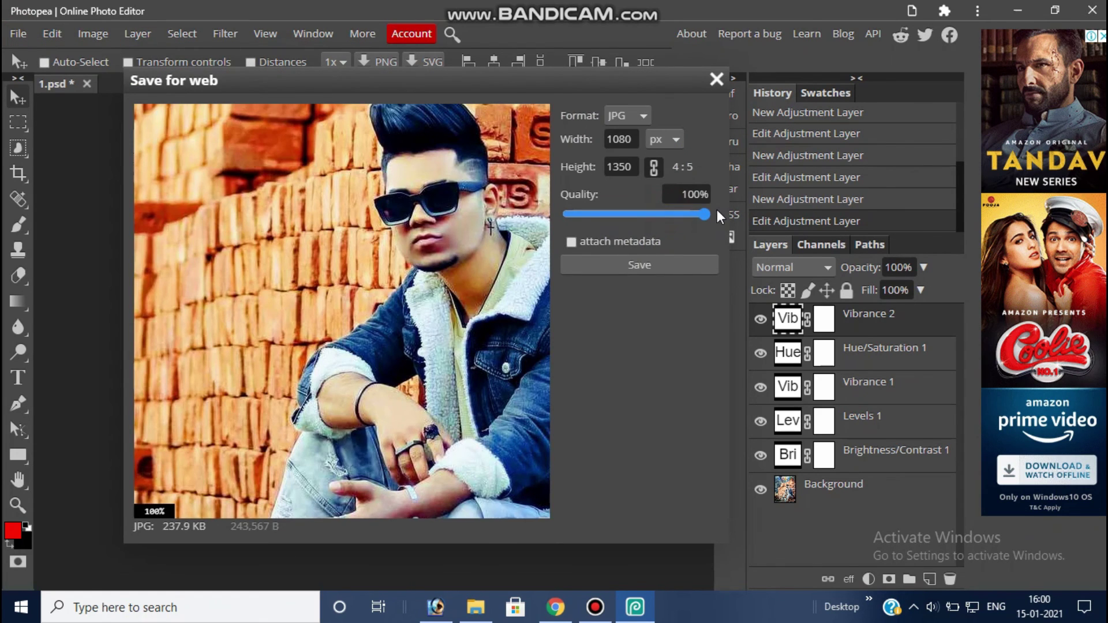
left_click(686, 264)
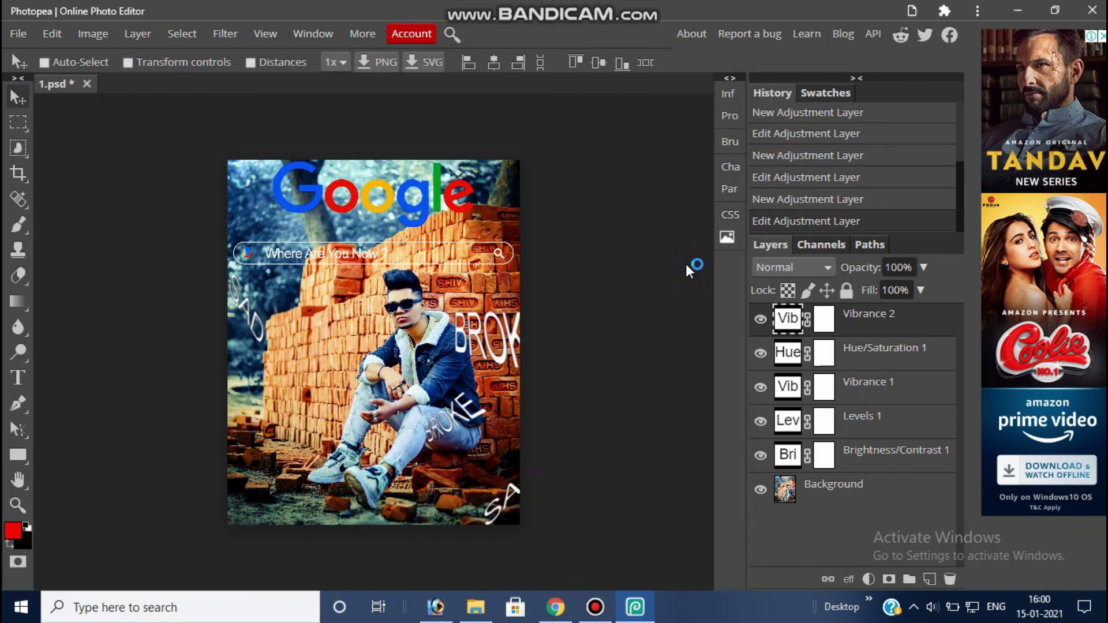